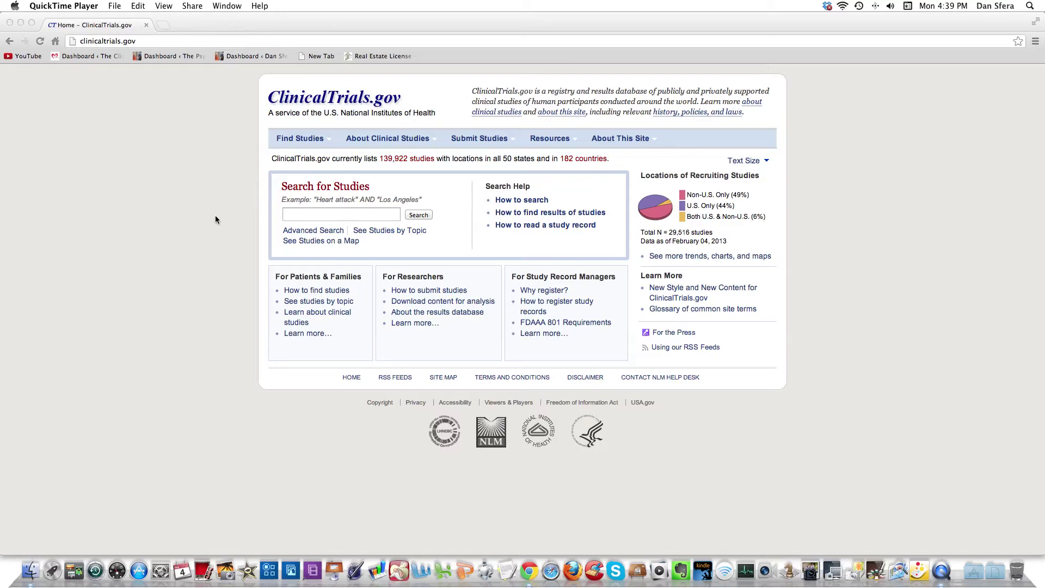
Search ClinicalTrials.gov for 'major depressive disorder' to list the 1590 matching studies
{"action": "left_click", "coordinate": [292, 213]}
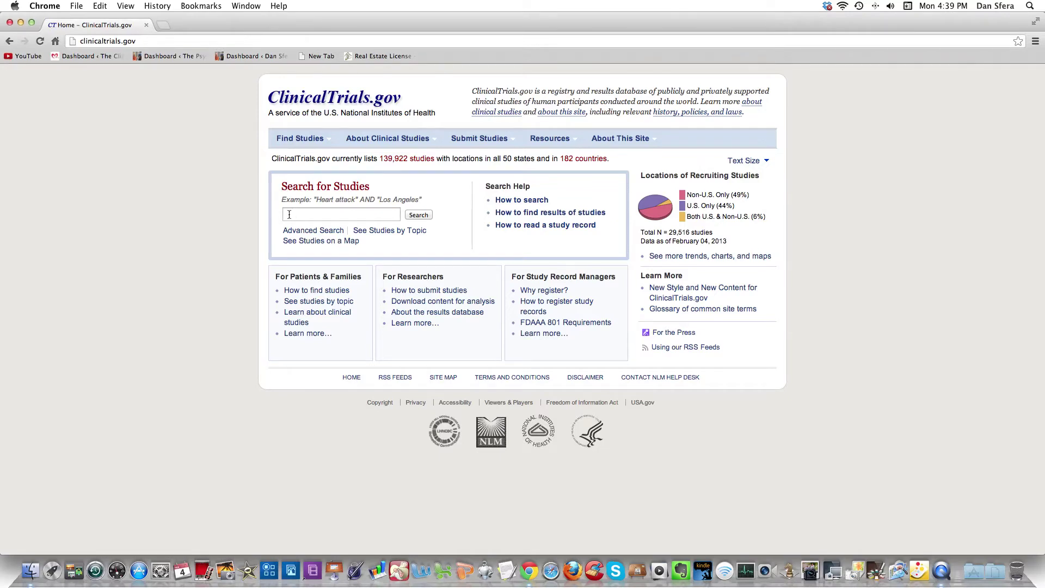
{"action": "left_click", "coordinate": [291, 214]}
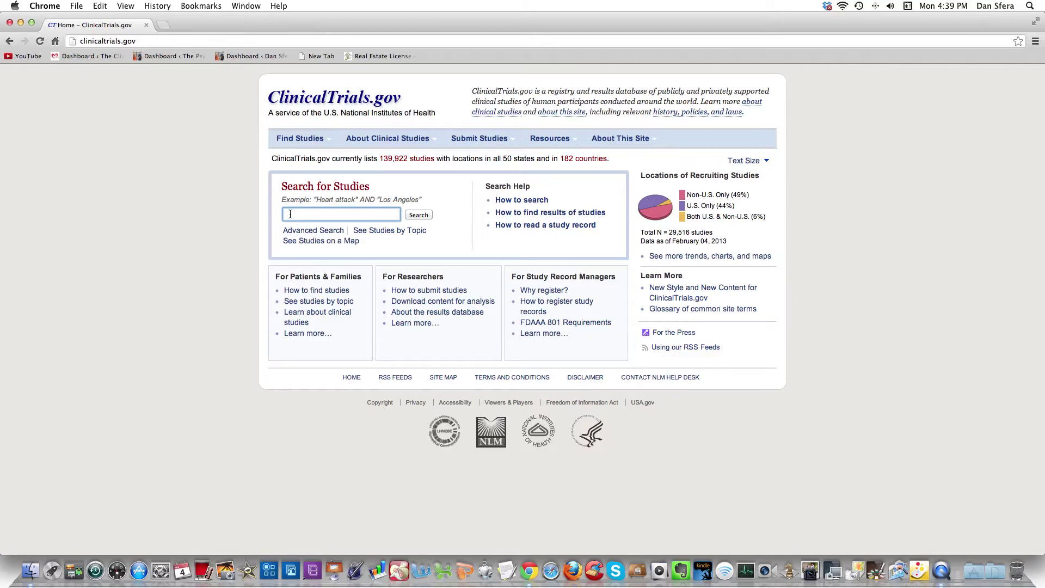
{"action": "type", "text": "major depressive disorder"}
{"action": "key", "text": "Return"}
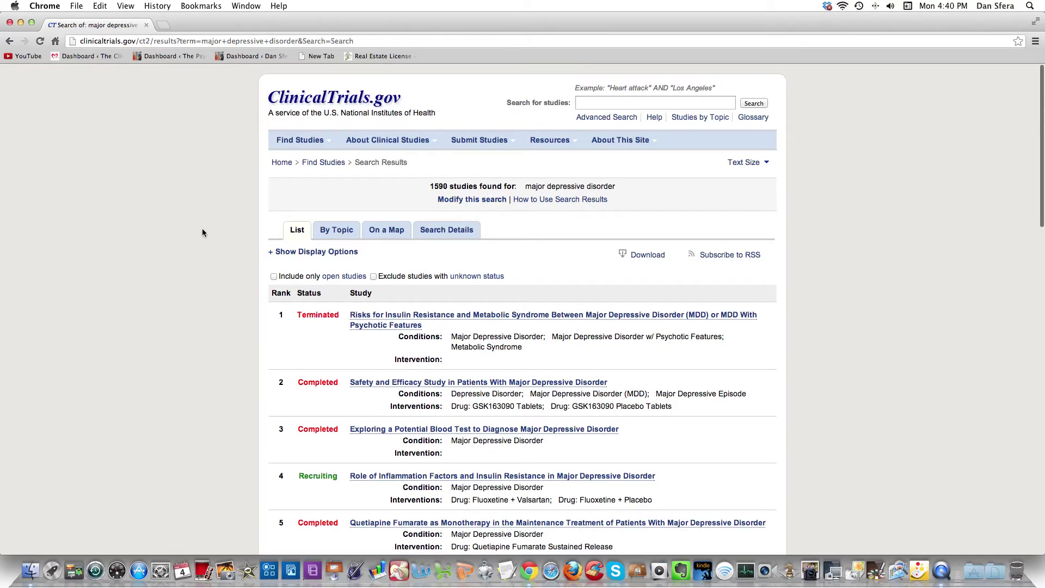
{"action": "scroll", "coordinate": [202, 232], "scroll_direction": "down", "scroll_amount": 2}
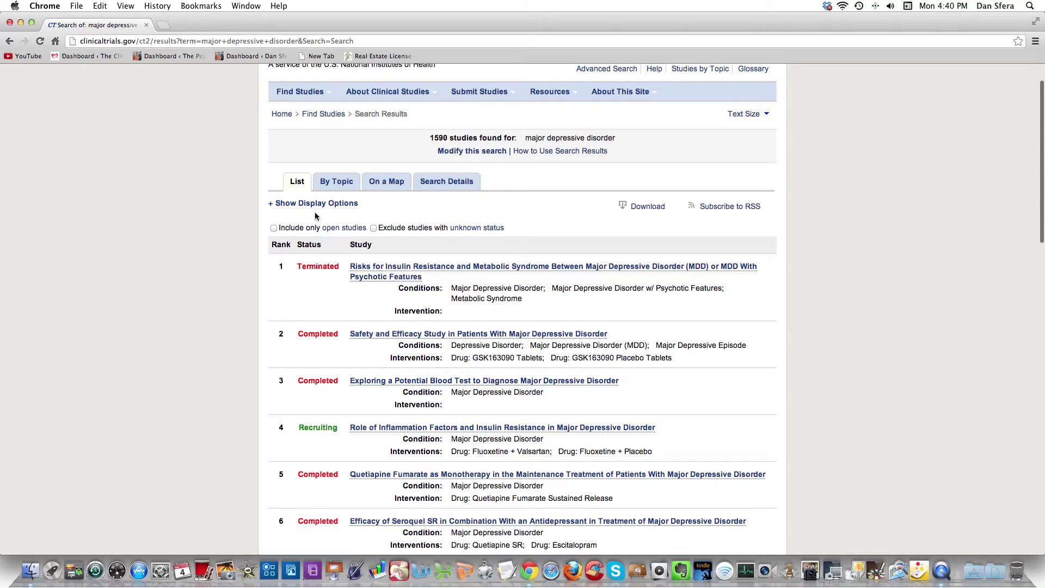
{"action": "scroll", "coordinate": [316, 217], "scroll_direction": "up", "scroll_amount": 2}
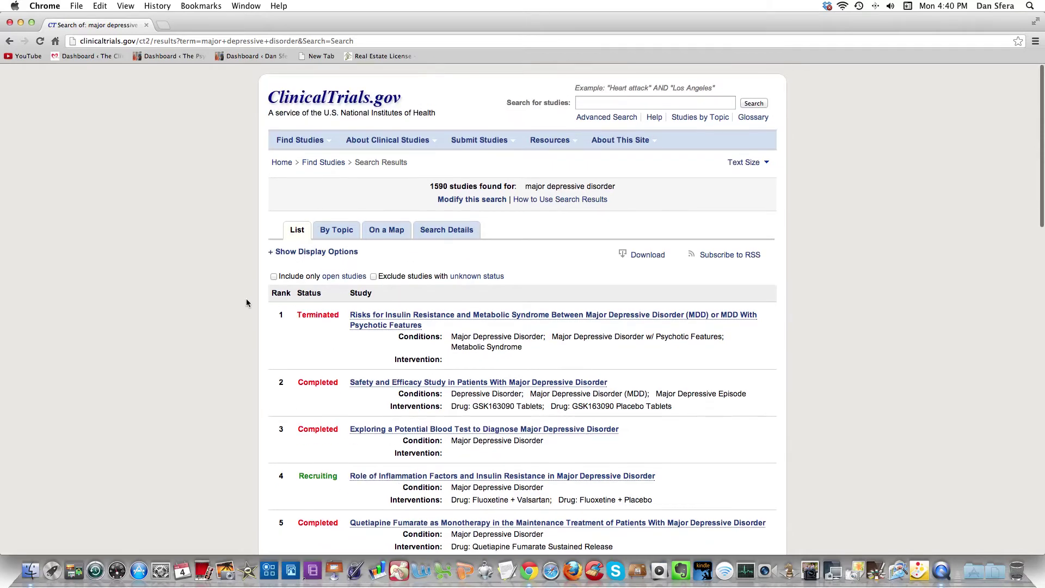
{"action": "scroll", "coordinate": [248, 300], "scroll_direction": "down", "scroll_amount": 1}
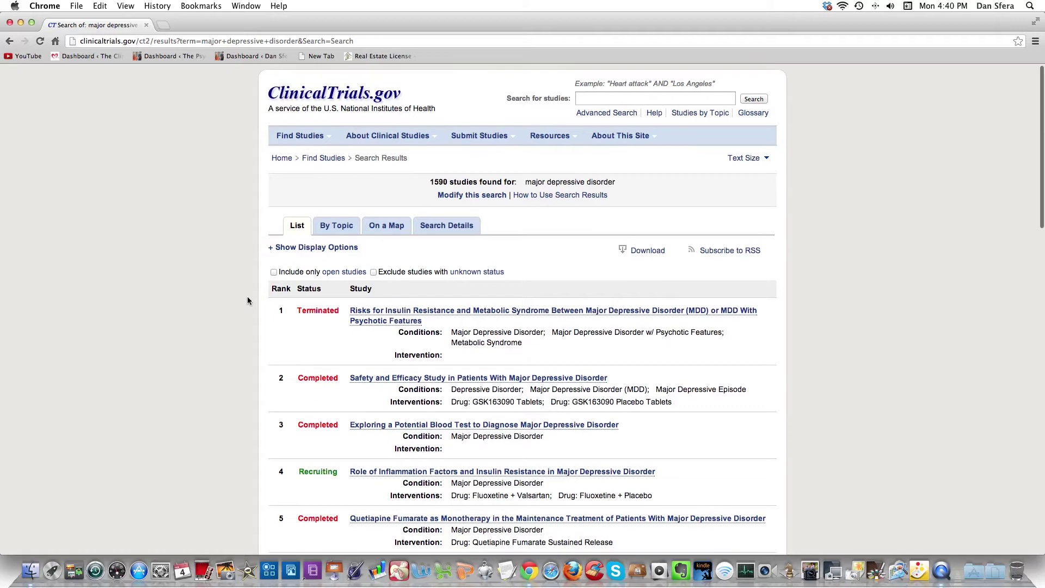
{"action": "scroll", "coordinate": [247, 300], "scroll_direction": "down", "scroll_amount": 1}
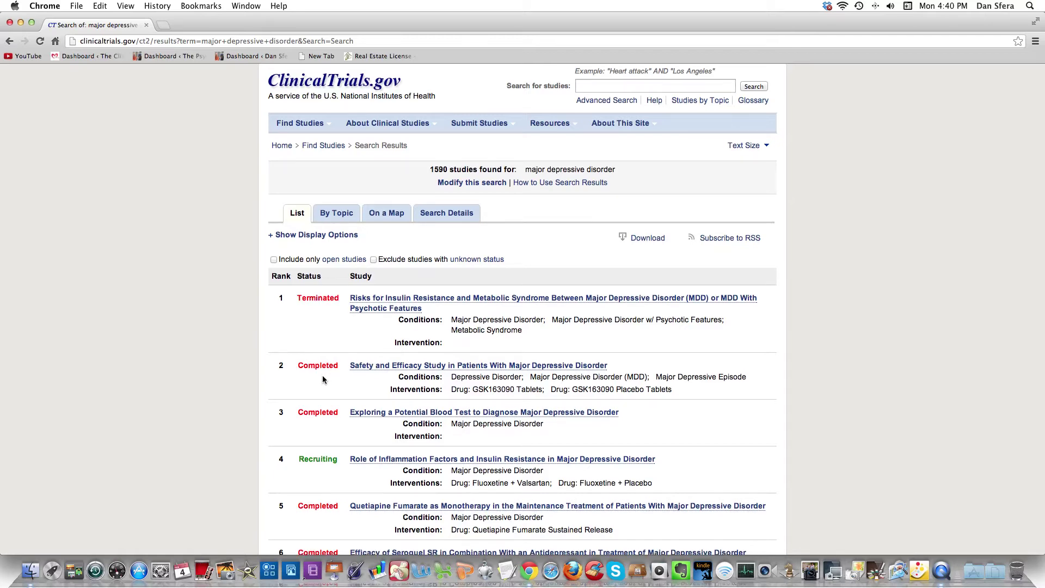
{"action": "scroll", "coordinate": [323, 381], "scroll_direction": "down", "scroll_amount": 5}
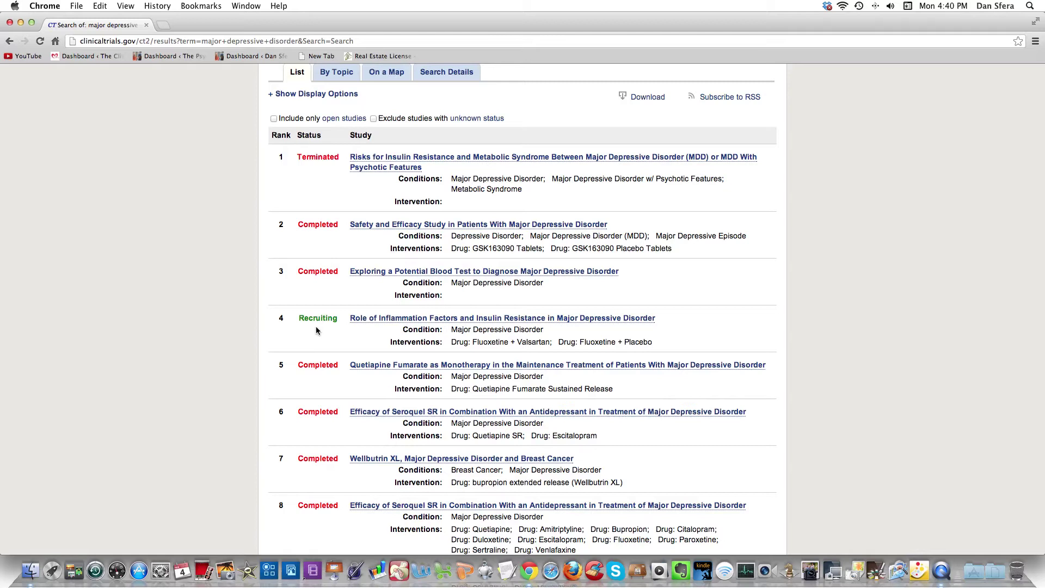
{"action": "left_click", "coordinate": [384, 323]}
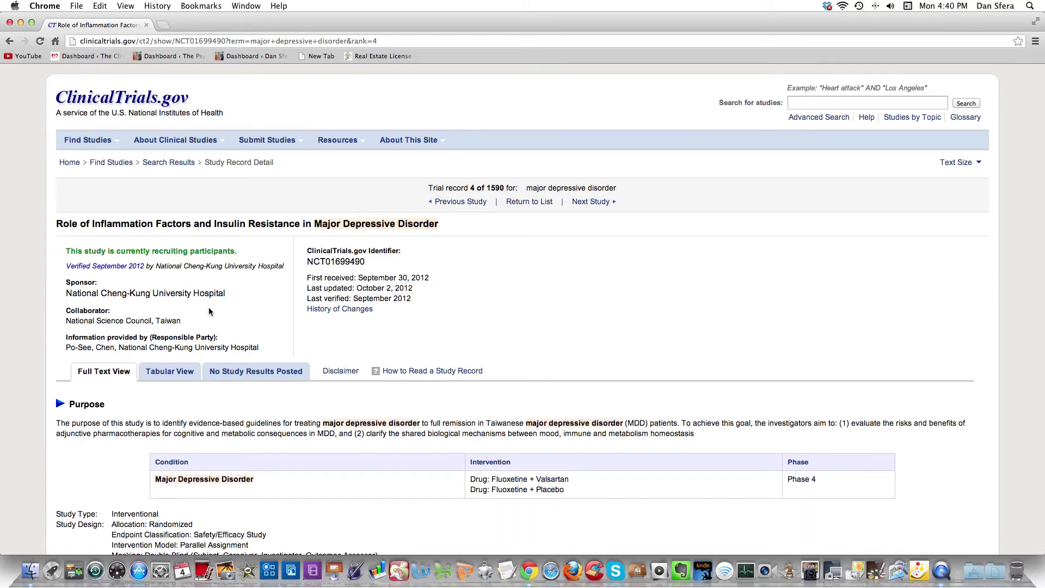
Scroll study 4's record through sponsor, collaborator and contacts, then swipe back to the results
{"action": "scroll", "coordinate": [208, 311], "scroll_direction": "down", "scroll_amount": 1}
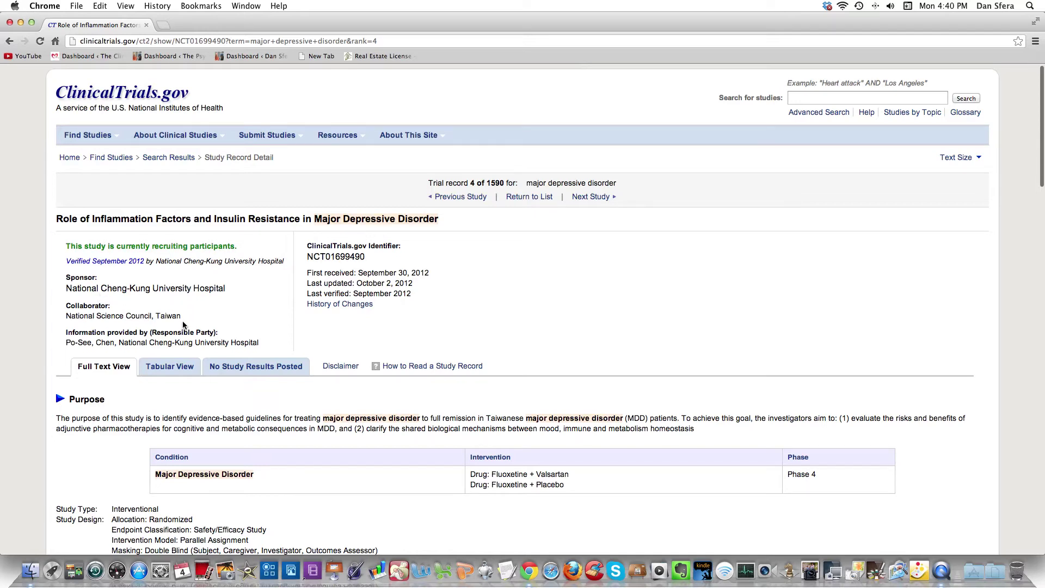
{"action": "scroll", "coordinate": [259, 315], "scroll_direction": "down", "scroll_amount": 4}
{"action": "scroll", "coordinate": [274, 317], "scroll_direction": "down", "scroll_amount": 15}
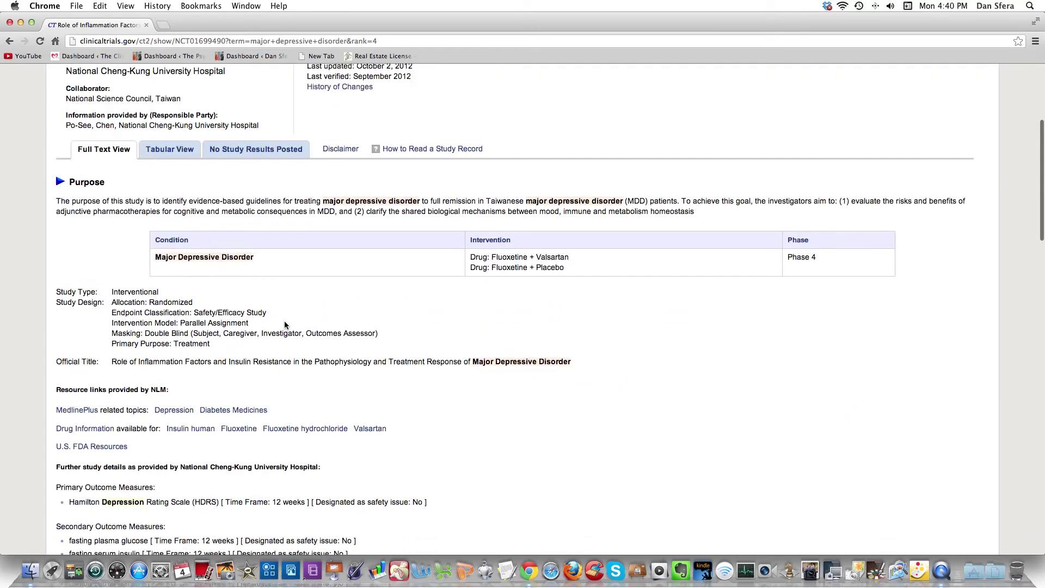
{"action": "scroll", "coordinate": [284, 325], "scroll_direction": "down", "scroll_amount": 16}
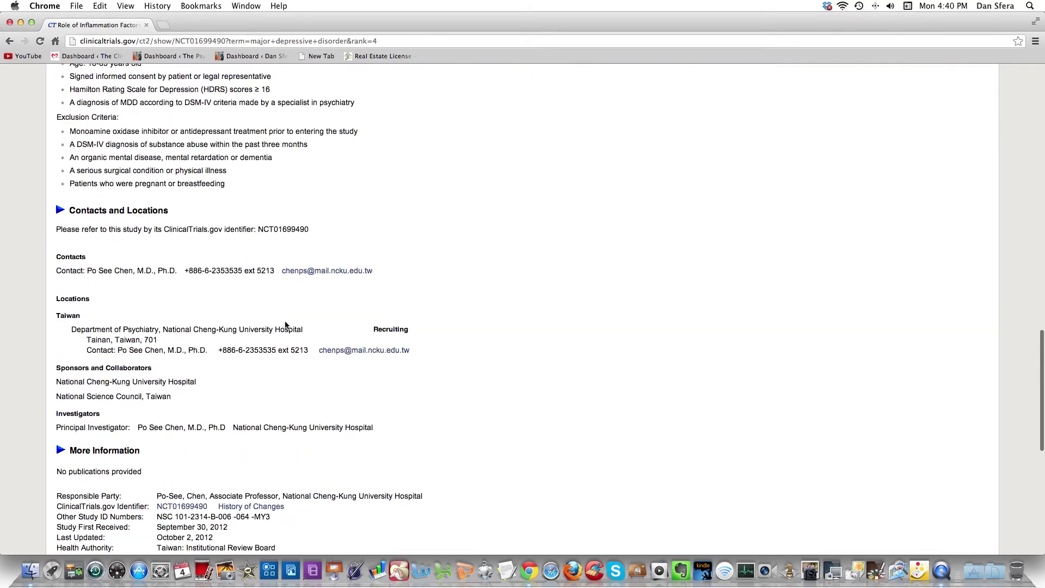
{"action": "scroll", "coordinate": [272, 361], "scroll_direction": "down", "scroll_amount": 1}
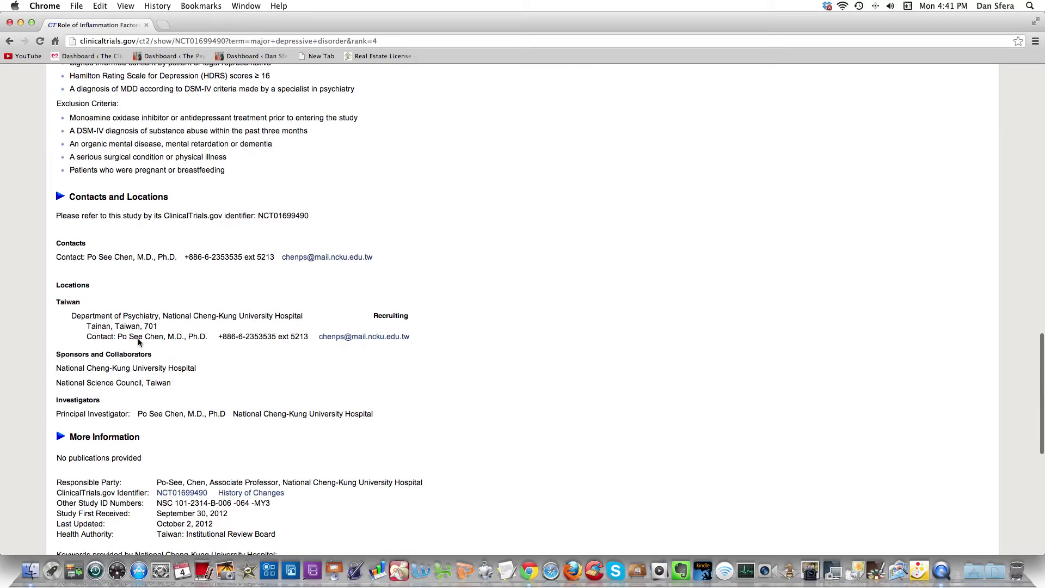
{"action": "scroll", "coordinate": [269, 383], "scroll_direction": "down", "scroll_amount": 2}
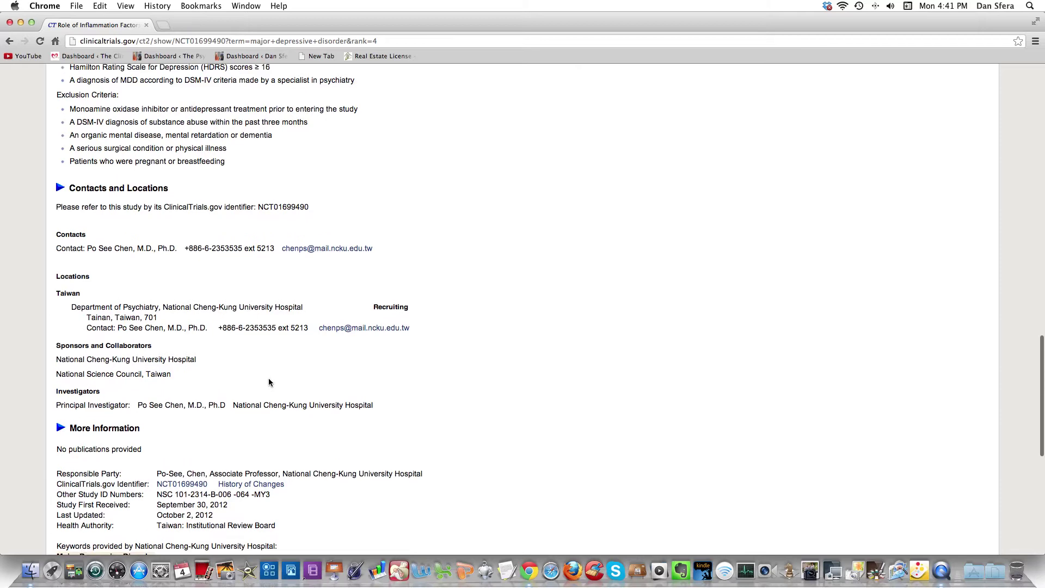
{"action": "scroll", "coordinate": [273, 400], "scroll_direction": "down", "scroll_amount": 5}
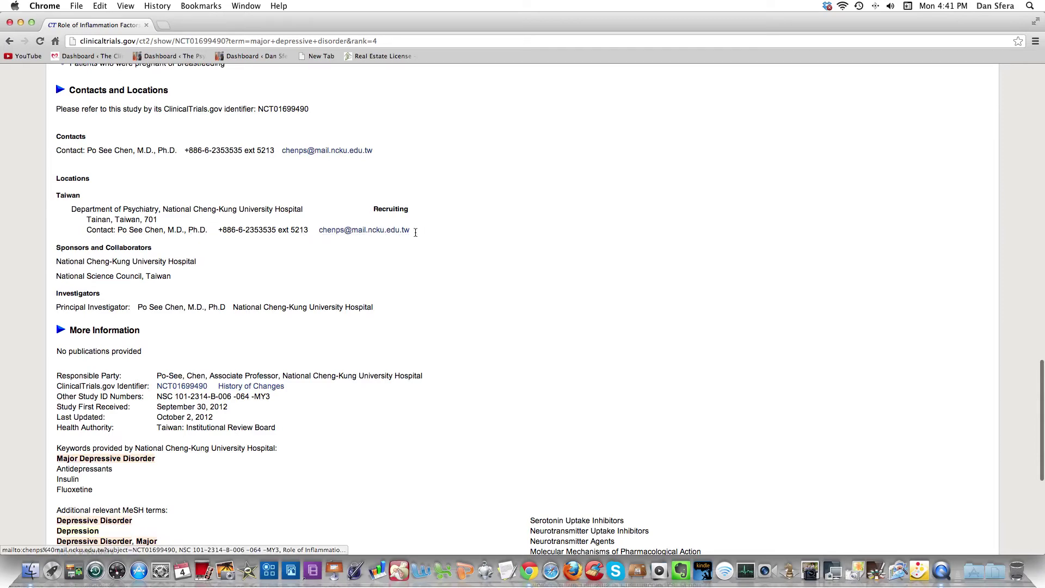
{"action": "scroll", "coordinate": [365, 276], "scroll_direction": "down", "scroll_amount": 5}
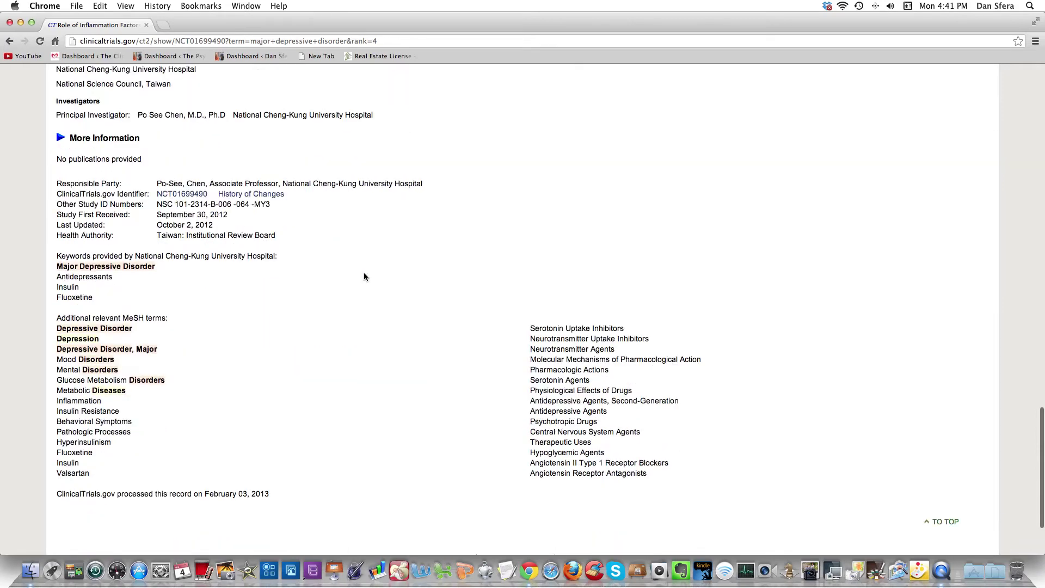
{"action": "scroll", "coordinate": [359, 295], "scroll_direction": "up", "scroll_amount": 15}
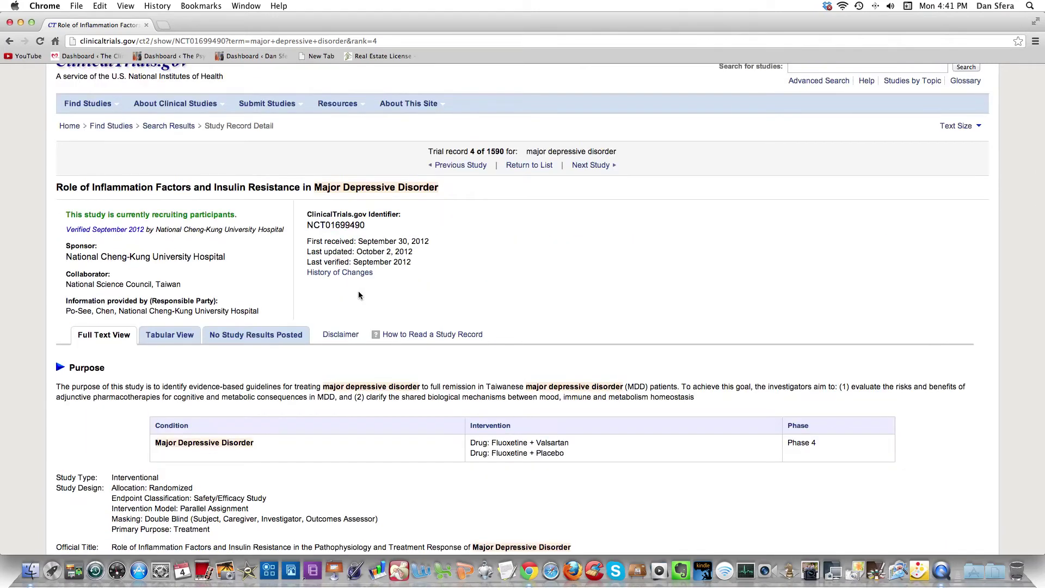
{"action": "scroll", "coordinate": [358, 291], "scroll_direction": "left", "scroll_amount": 5}
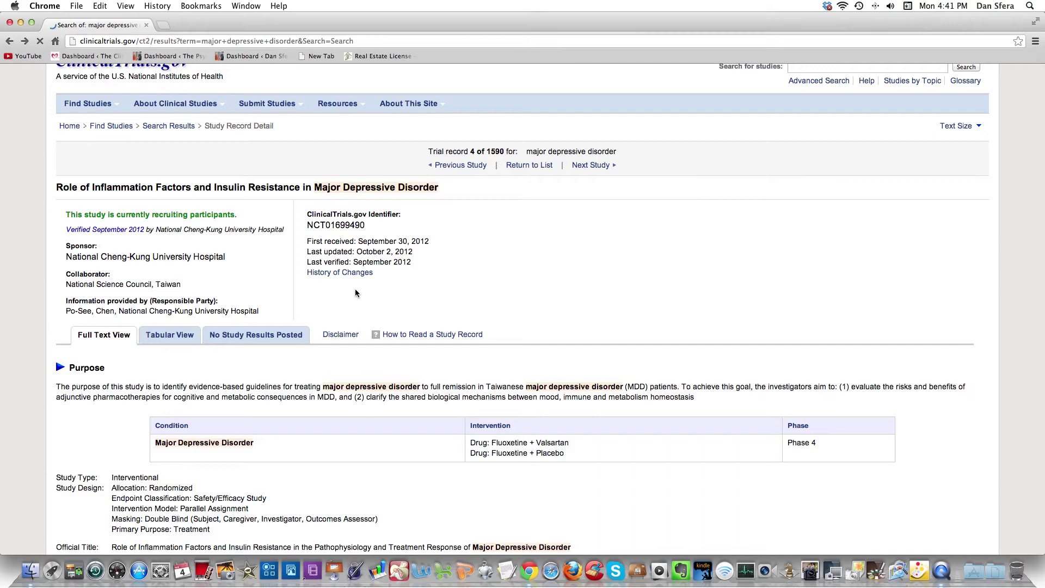
Open Advanced Search with 'major depressive disorder' entered as the search terms
{"action": "scroll", "coordinate": [233, 262], "scroll_direction": "up", "scroll_amount": 3}
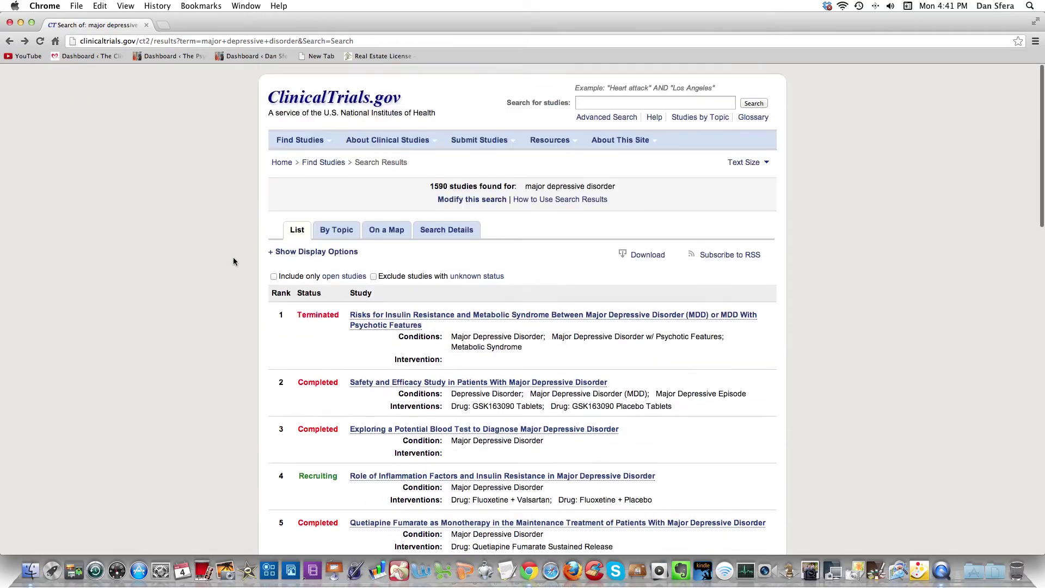
{"action": "mouse_move", "coordinate": [295, 149]}
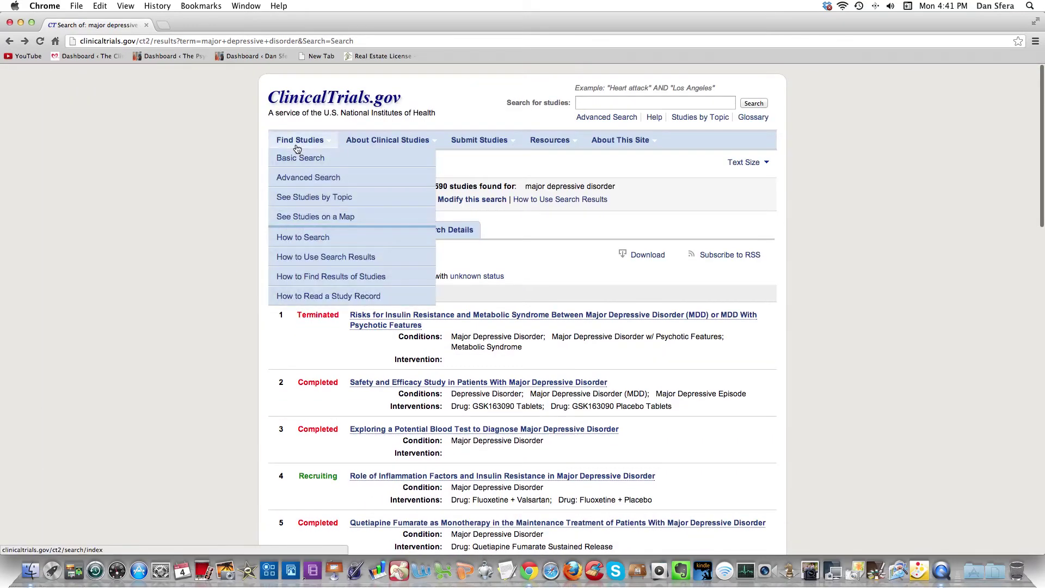
{"action": "left_click", "coordinate": [296, 180]}
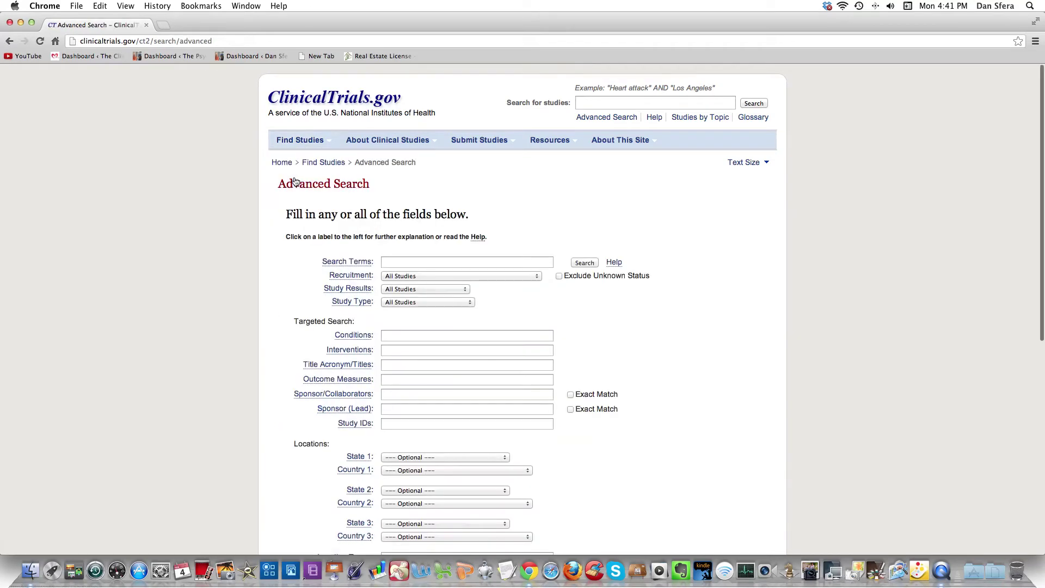
{"action": "left_click", "coordinate": [432, 261]}
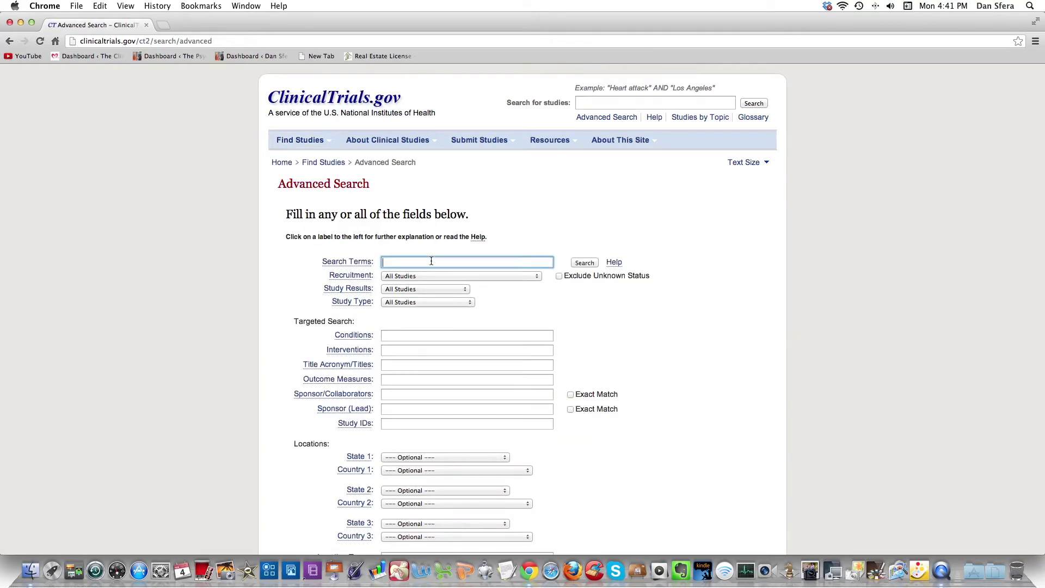
{"action": "type", "text": "majo"}
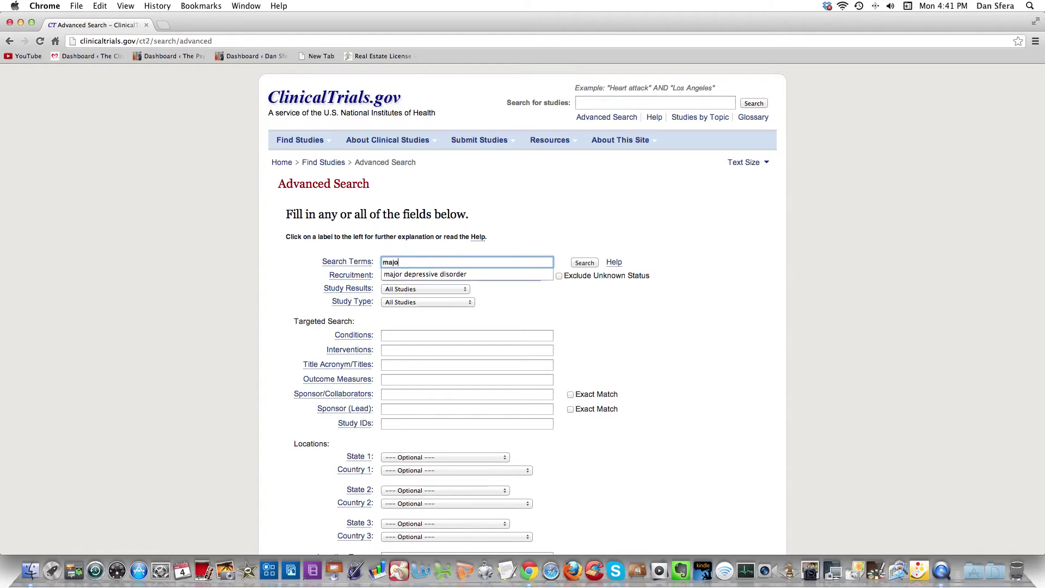
{"action": "type", "text": "r depressive disorder"}
{"action": "left_click", "coordinate": [436, 276]}
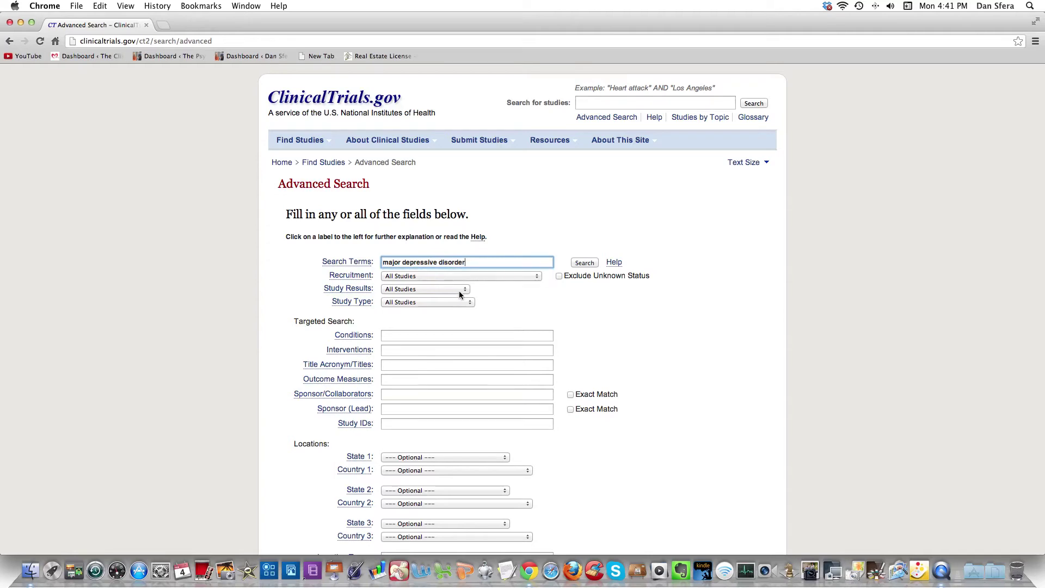
Set Recruitment to Open Studies and leave Study Type at All Studies
{"action": "left_click", "coordinate": [537, 277]}
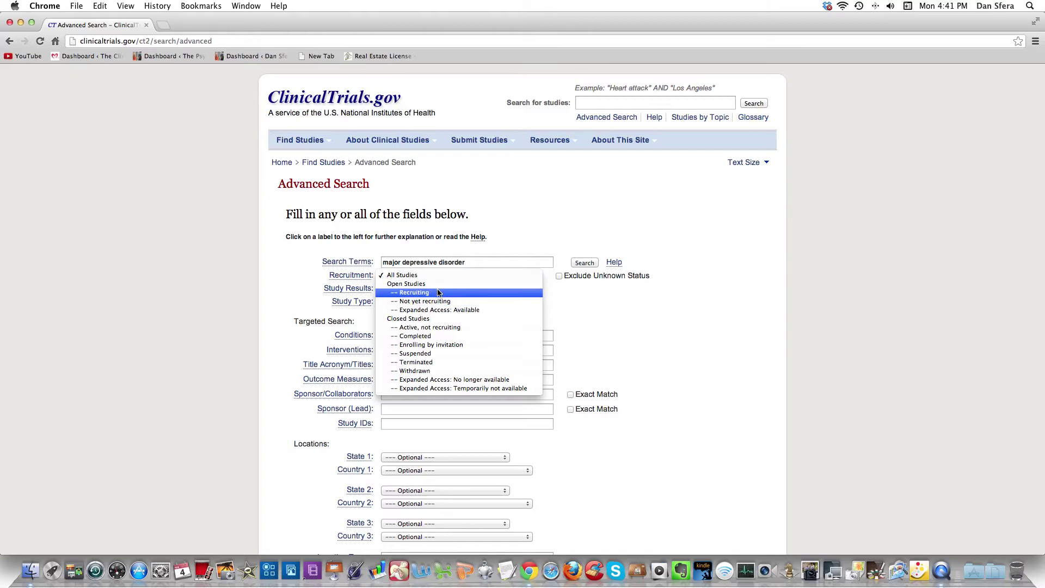
{"action": "left_click", "coordinate": [437, 283]}
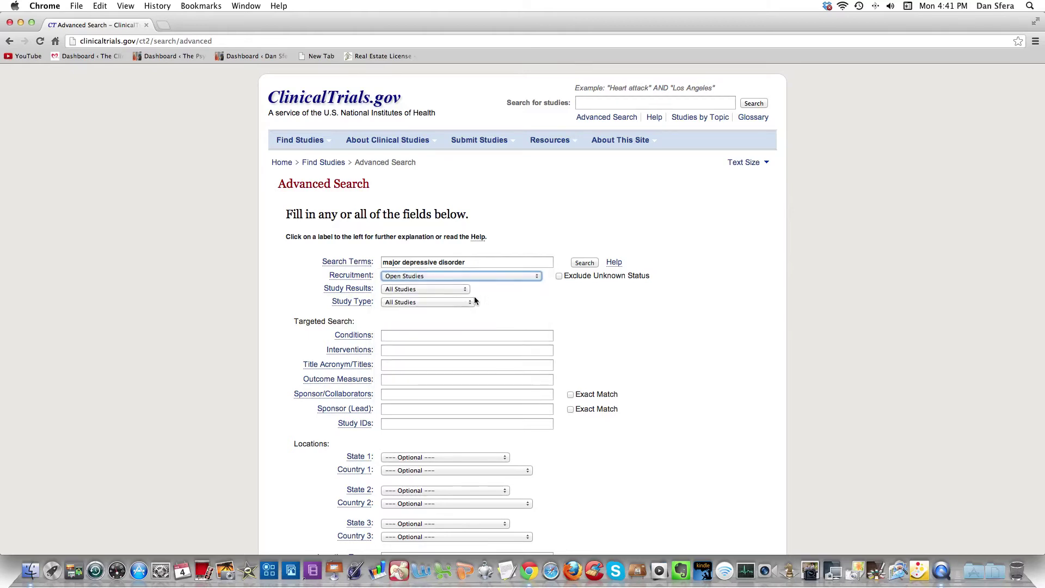
{"action": "left_click", "coordinate": [537, 276]}
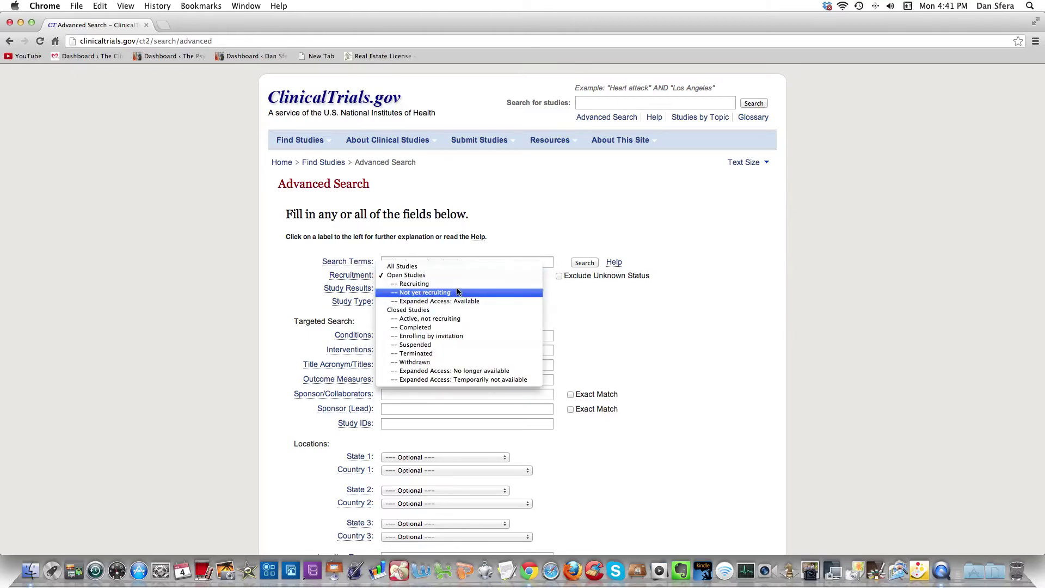
{"action": "left_click", "coordinate": [598, 292]}
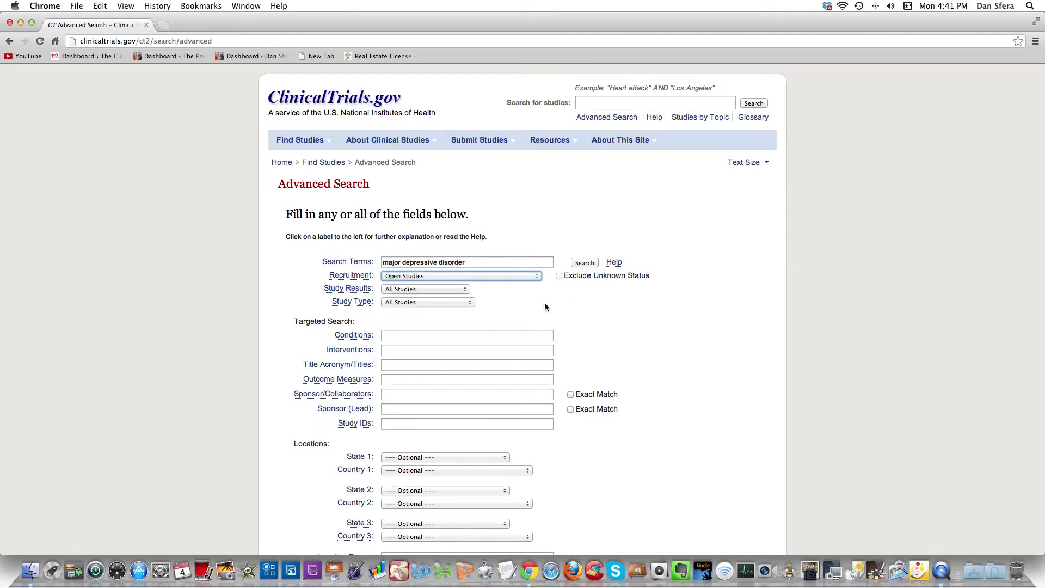
{"action": "left_click", "coordinate": [470, 304]}
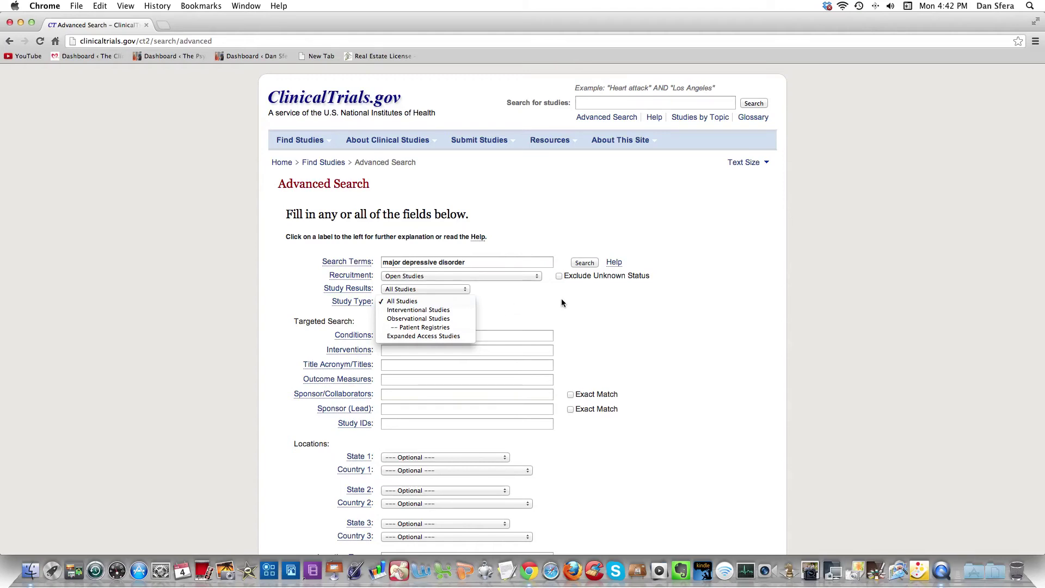
{"action": "key", "text": "Escape"}
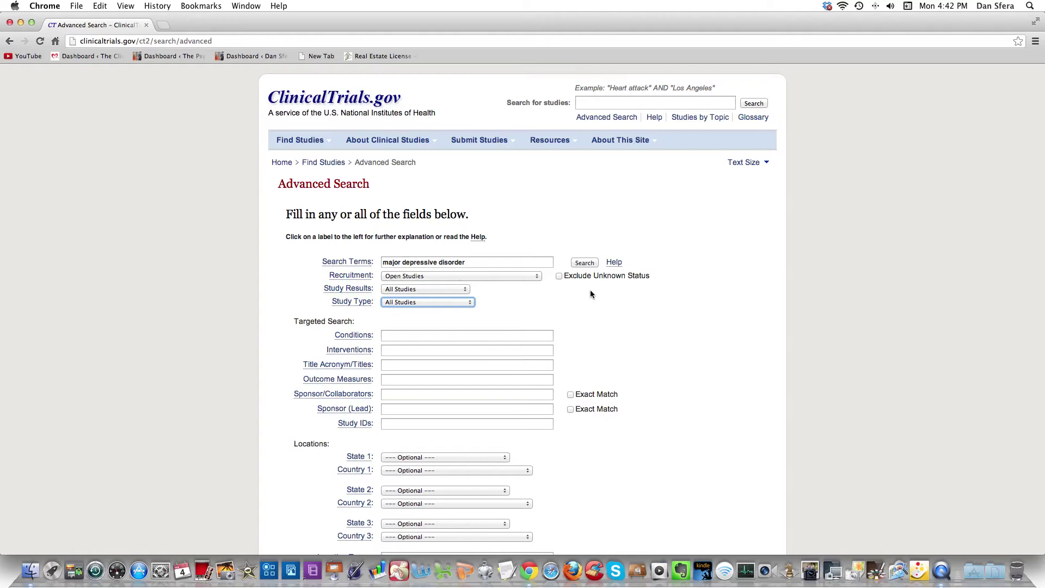
{"action": "scroll", "coordinate": [590, 290], "scroll_direction": "down", "scroll_amount": 3}
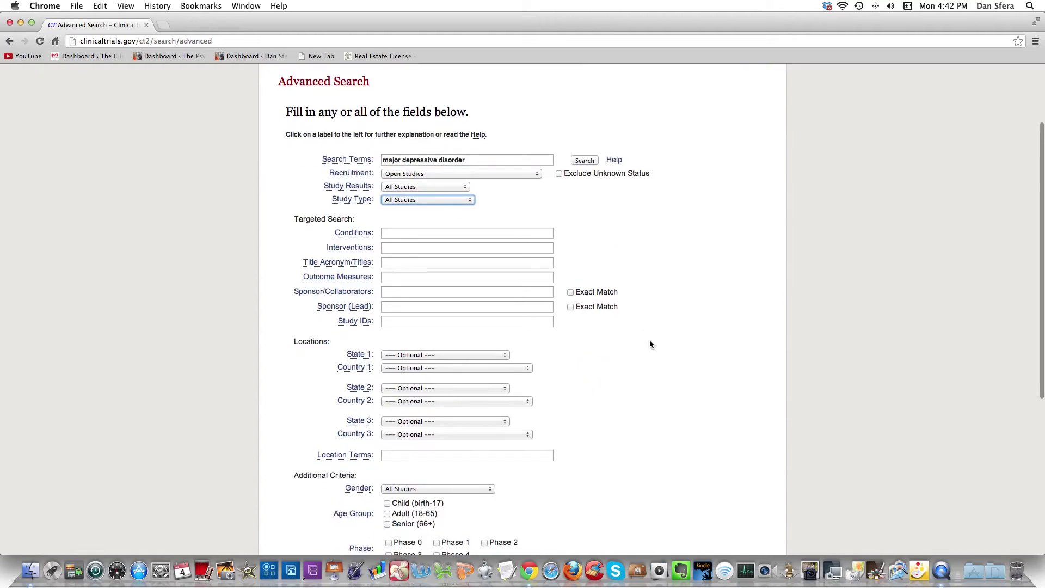
Set the first location country to United States
{"action": "scroll", "coordinate": [650, 345], "scroll_direction": "down", "scroll_amount": 1}
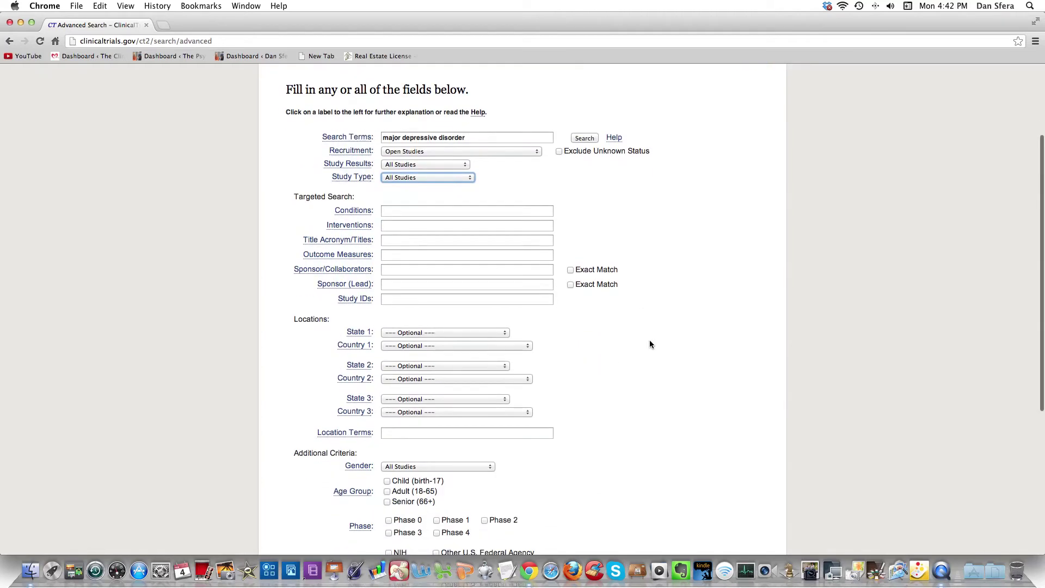
{"action": "left_click", "coordinate": [528, 348]}
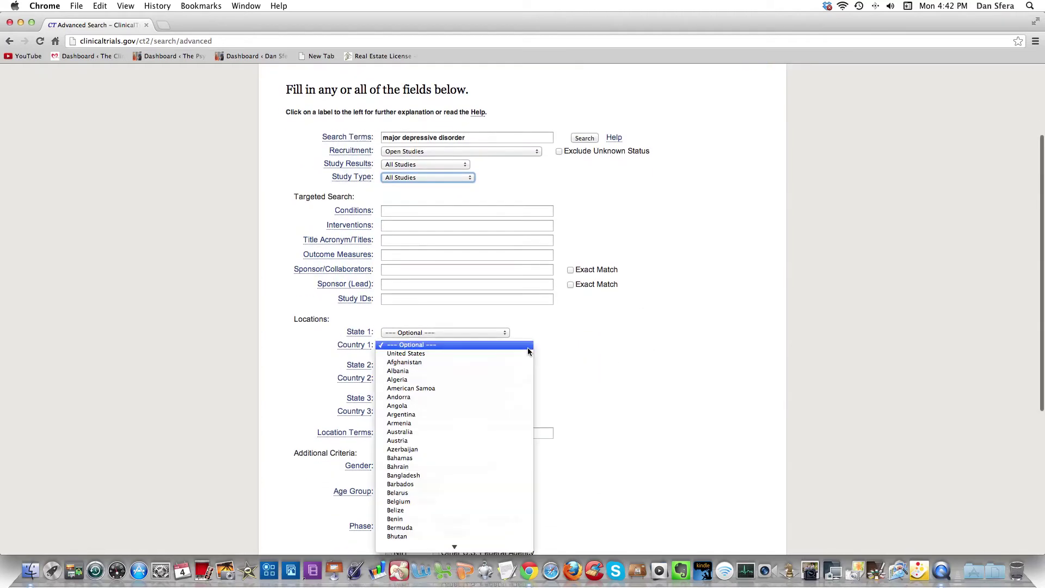
{"action": "left_click", "coordinate": [446, 354]}
Restrict to Adult (18-65), Phases 2, 3 and 4, and Industry funders, then run the search
{"action": "scroll", "coordinate": [650, 358], "scroll_direction": "down", "scroll_amount": 4}
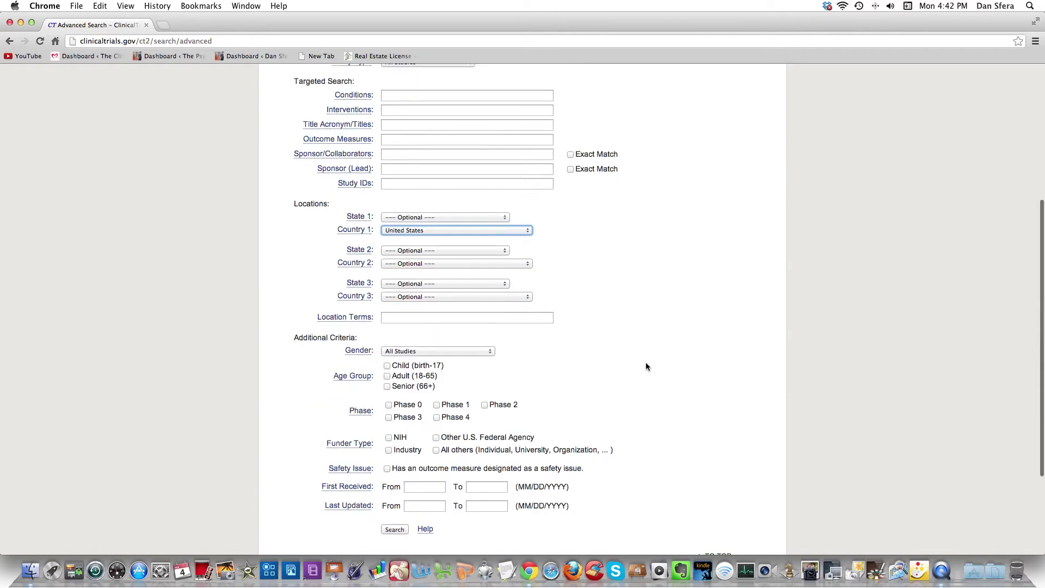
{"action": "left_click", "coordinate": [387, 377]}
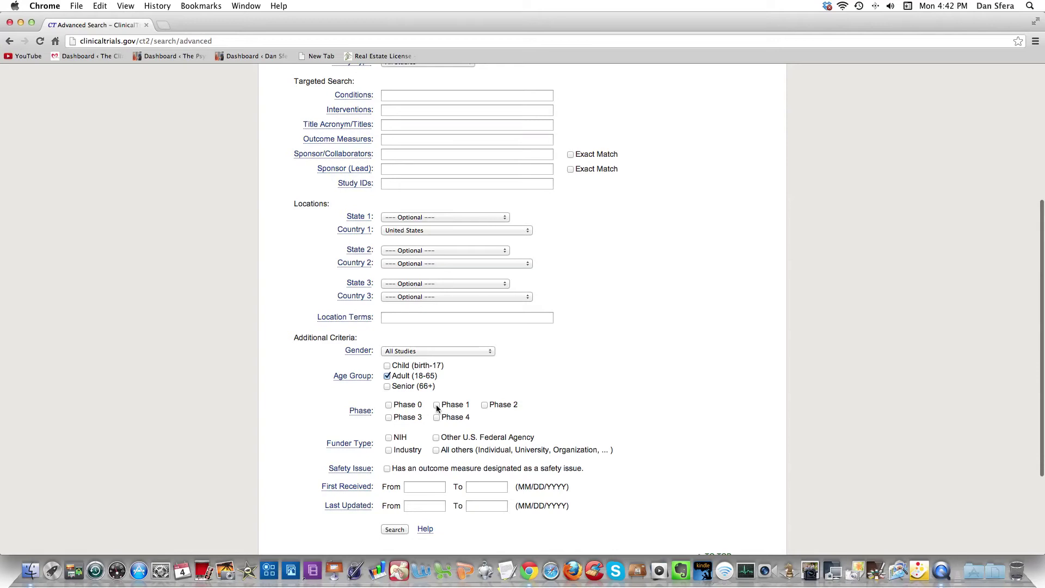
{"action": "left_click", "coordinate": [486, 405]}
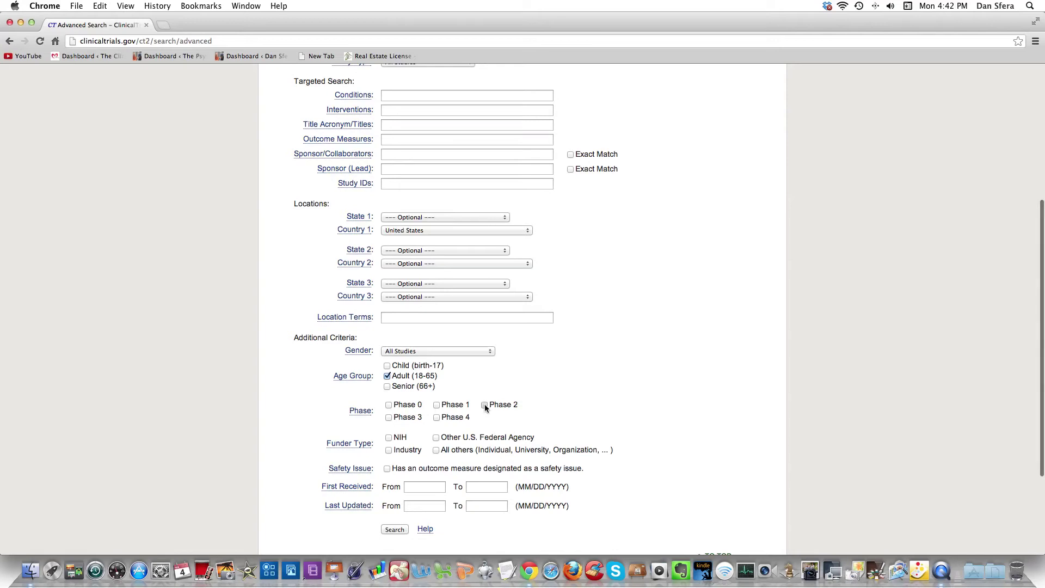
{"action": "left_click", "coordinate": [389, 417]}
{"action": "left_click", "coordinate": [437, 418]}
{"action": "scroll", "coordinate": [520, 425], "scroll_direction": "down", "scroll_amount": 3}
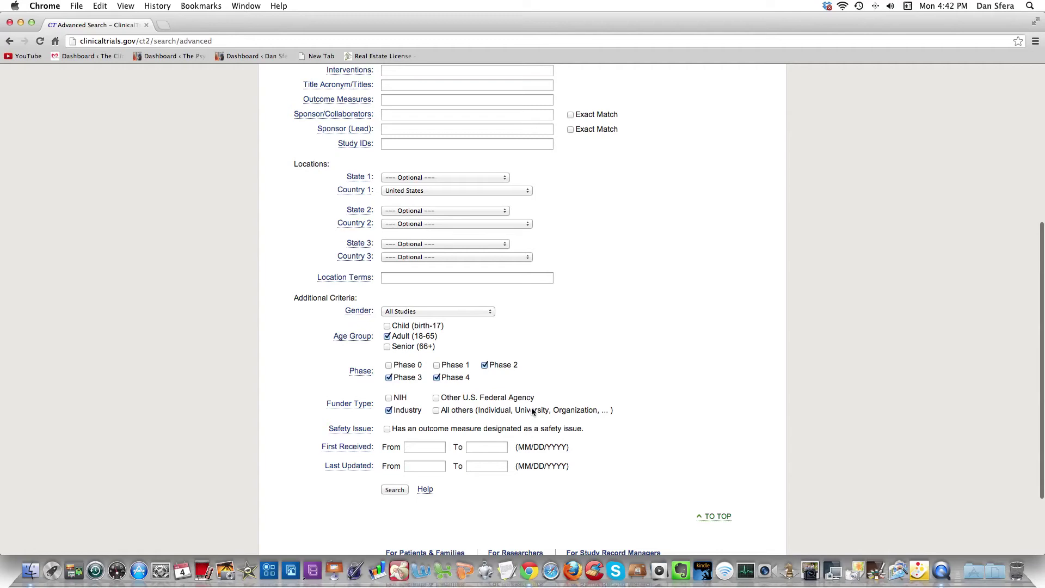
{"action": "scroll", "coordinate": [370, 466], "scroll_direction": "down", "scroll_amount": 4}
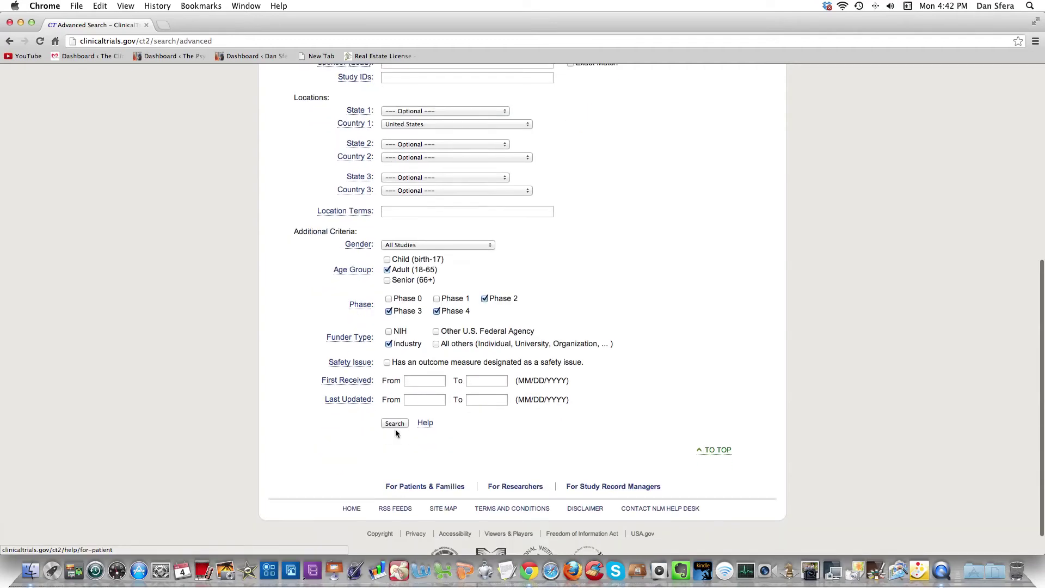
{"action": "left_click", "coordinate": [395, 424]}
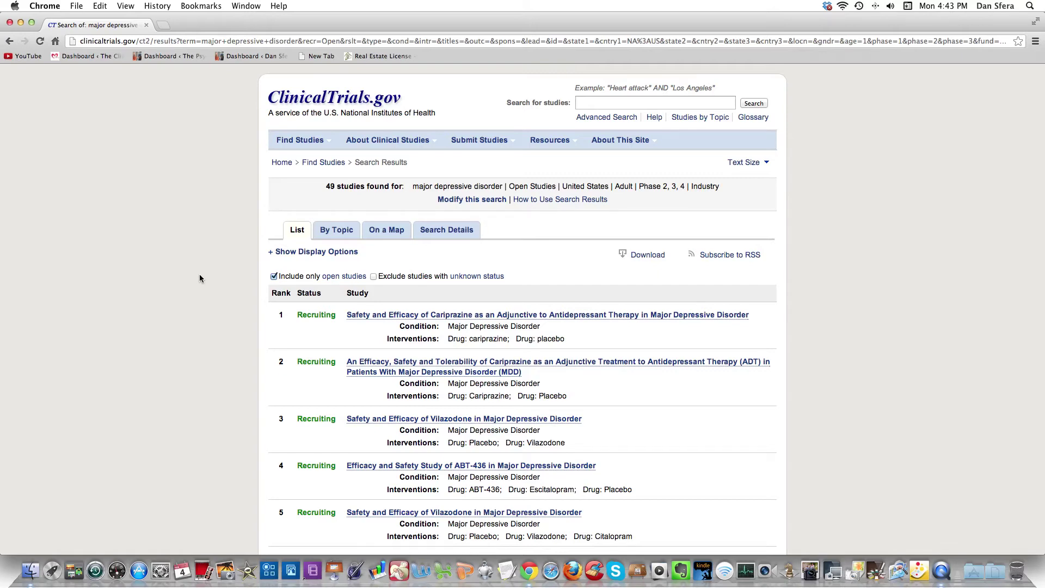
Scroll the 49 filtered results, headed by the cariprazine adjunctive therapy study
{"action": "scroll", "coordinate": [200, 277], "scroll_direction": "down", "scroll_amount": 3}
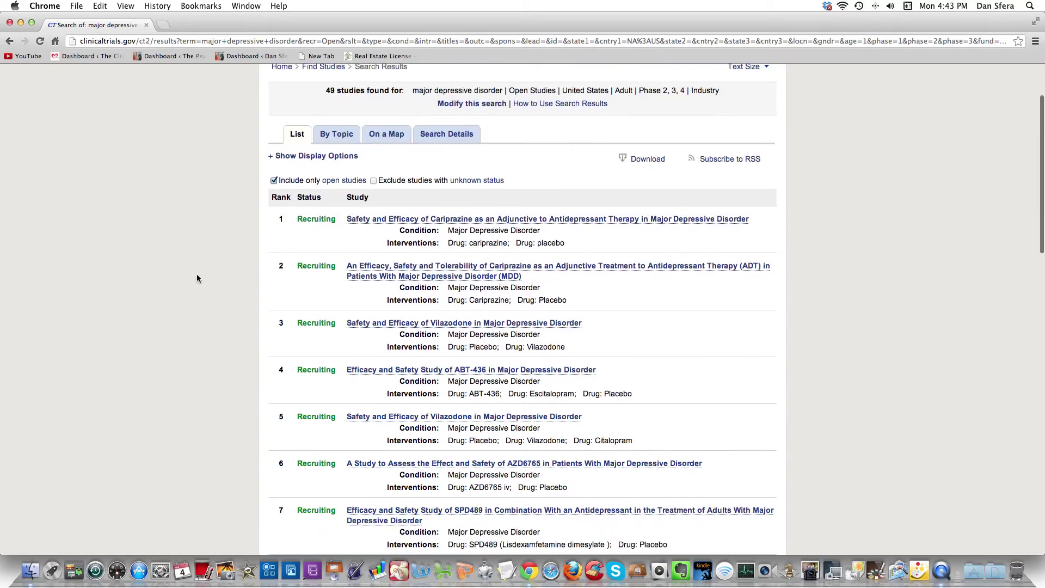
Open the cariprazine adjunctive therapy study (NCT01469377) and read its purpose and design
{"action": "left_click", "coordinate": [393, 220]}
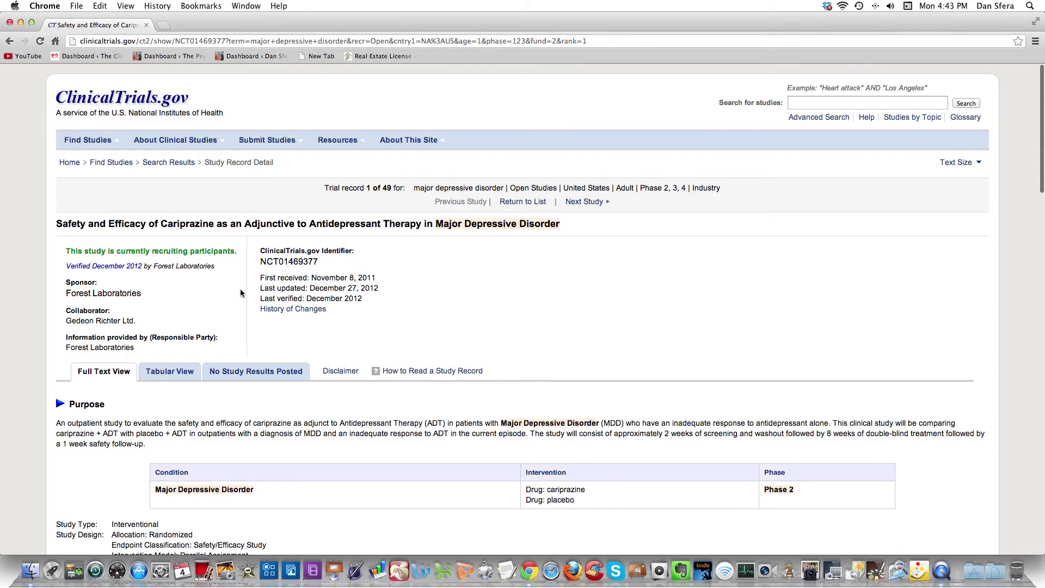
{"action": "scroll", "coordinate": [241, 293], "scroll_direction": "down", "scroll_amount": 4}
{"action": "scroll", "coordinate": [241, 293], "scroll_direction": "down", "scroll_amount": 6}
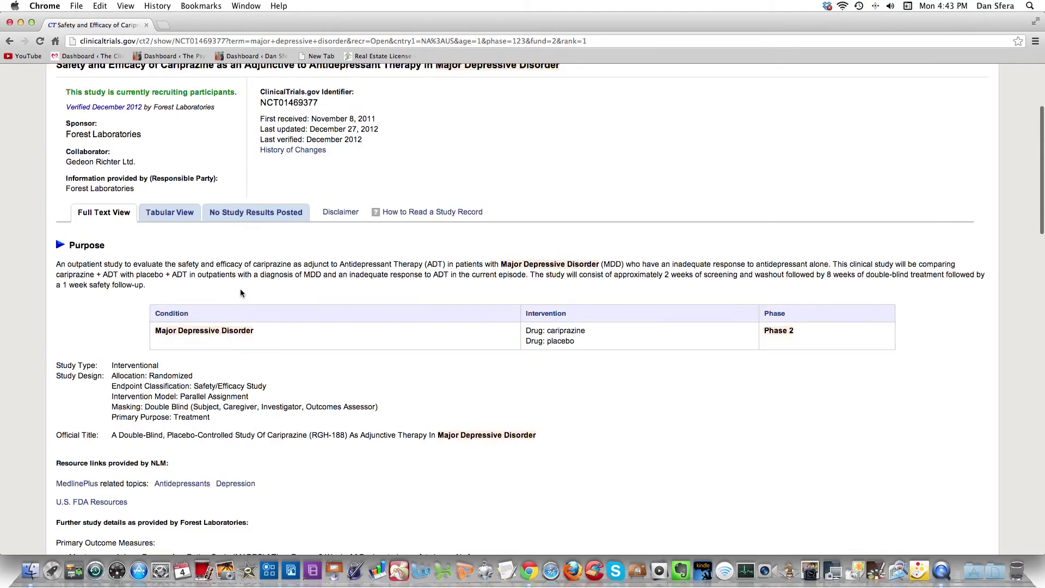
{"action": "scroll", "coordinate": [241, 293], "scroll_direction": "down", "scroll_amount": 9}
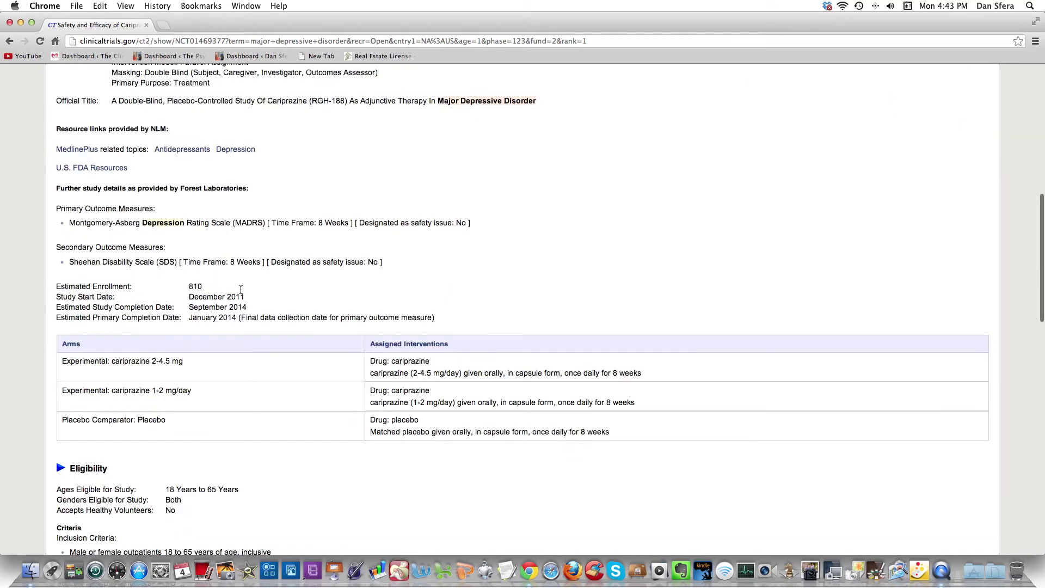
{"action": "scroll", "coordinate": [217, 274], "scroll_direction": "up", "scroll_amount": 6}
{"action": "scroll", "coordinate": [218, 278], "scroll_direction": "up", "scroll_amount": 2}
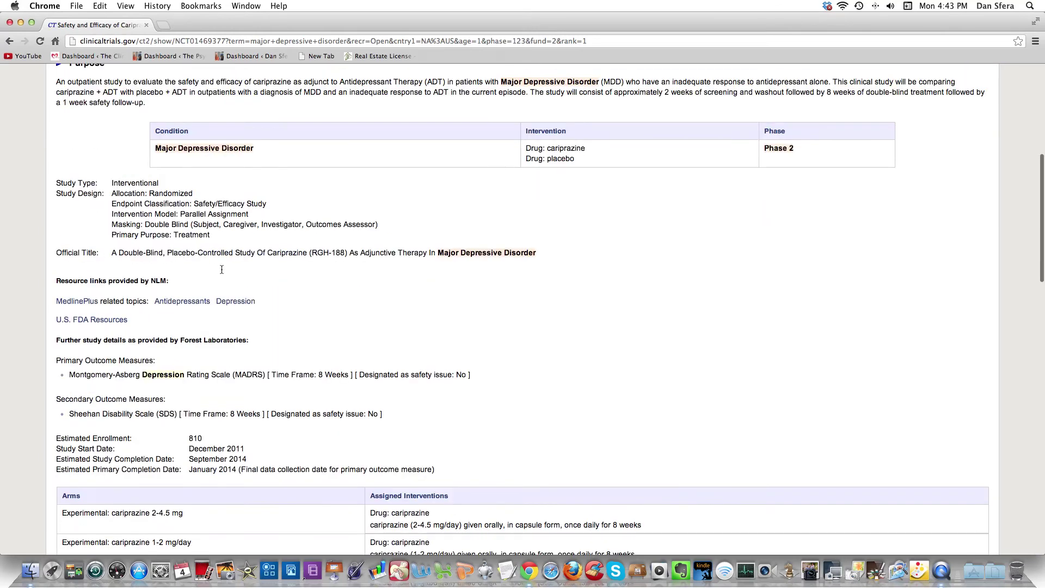
{"action": "scroll", "coordinate": [215, 253], "scroll_direction": "up", "scroll_amount": 2}
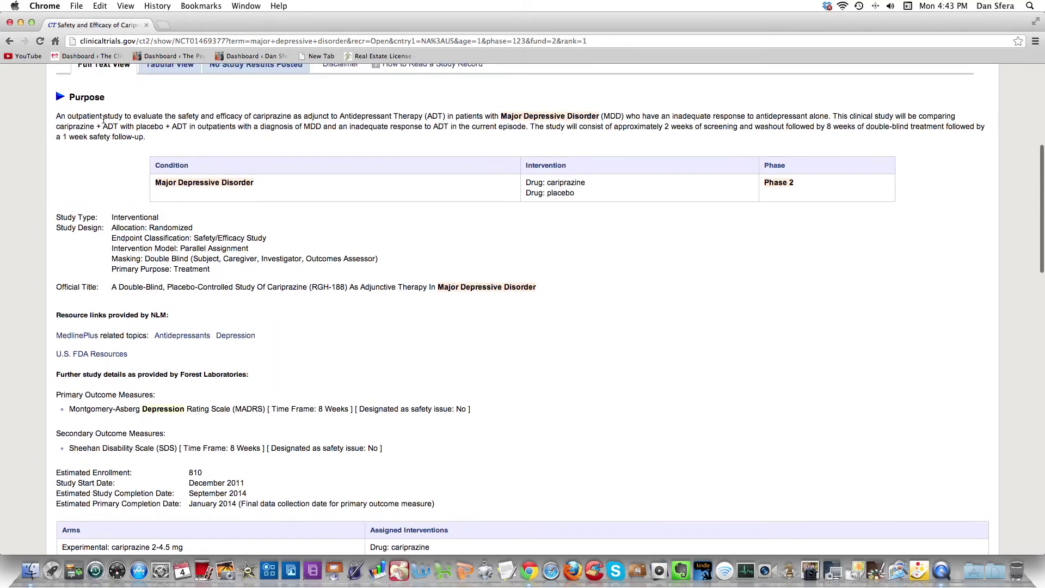
{"action": "scroll", "coordinate": [304, 171], "scroll_direction": "up", "scroll_amount": 6}
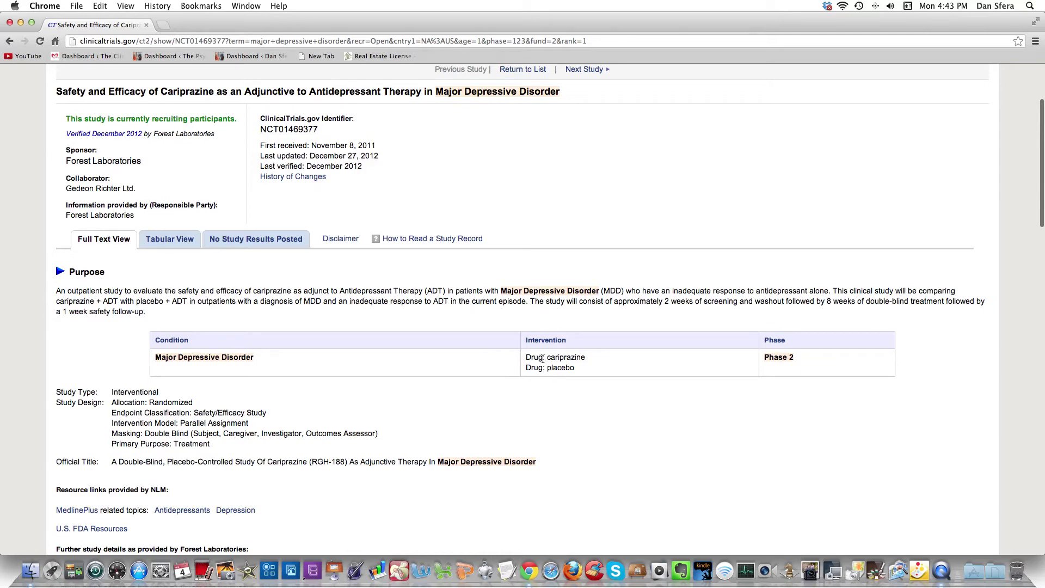
Scroll through its three arms and eligibility criteria down to Contacts and Locations
{"action": "scroll", "coordinate": [435, 411], "scroll_direction": "down", "scroll_amount": 2}
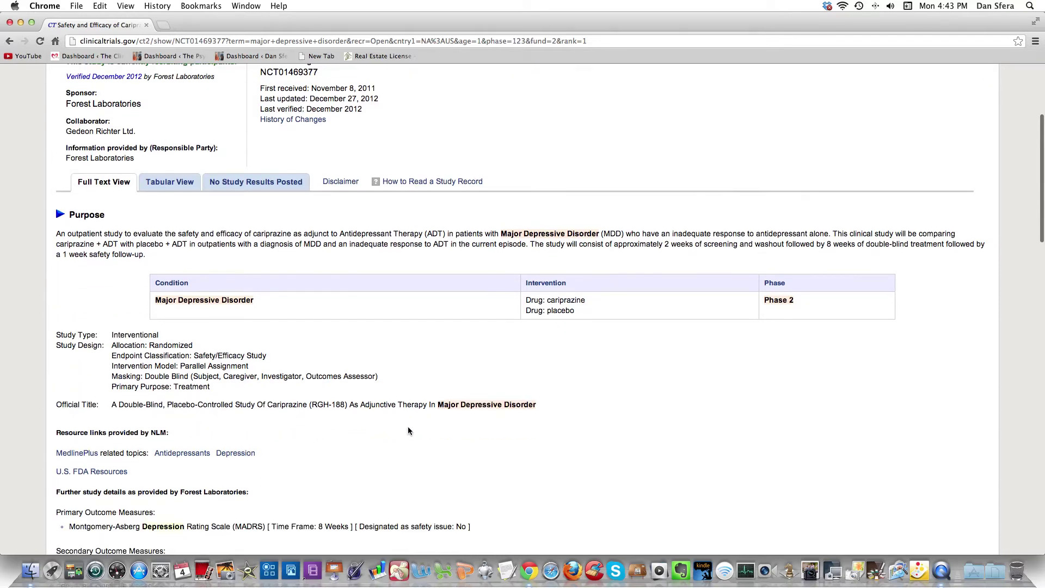
{"action": "scroll", "coordinate": [409, 430], "scroll_direction": "down", "scroll_amount": 5}
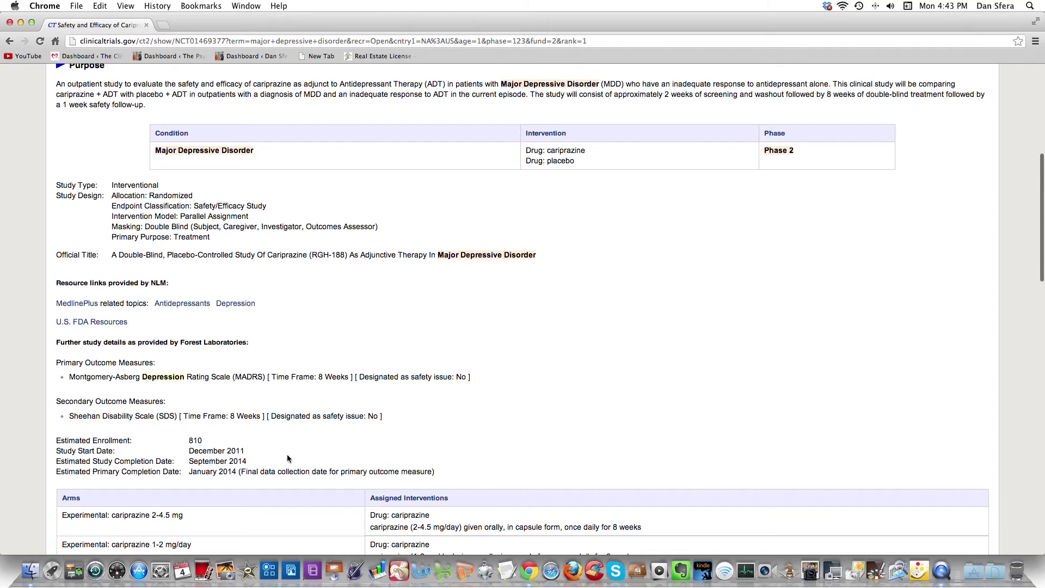
{"action": "scroll", "coordinate": [292, 452], "scroll_direction": "down", "scroll_amount": 5}
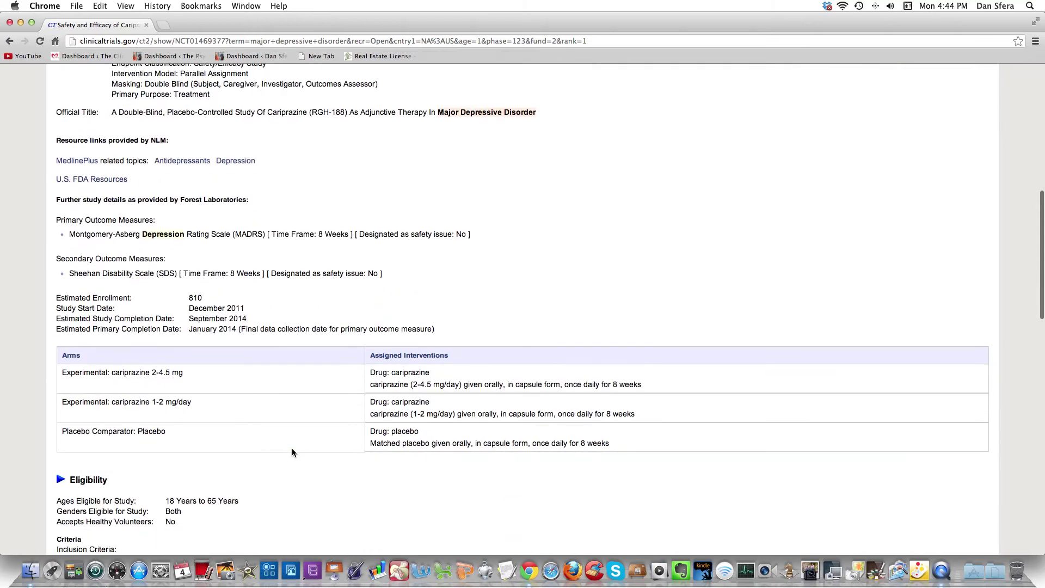
{"action": "scroll", "coordinate": [292, 452], "scroll_direction": "down", "scroll_amount": 1}
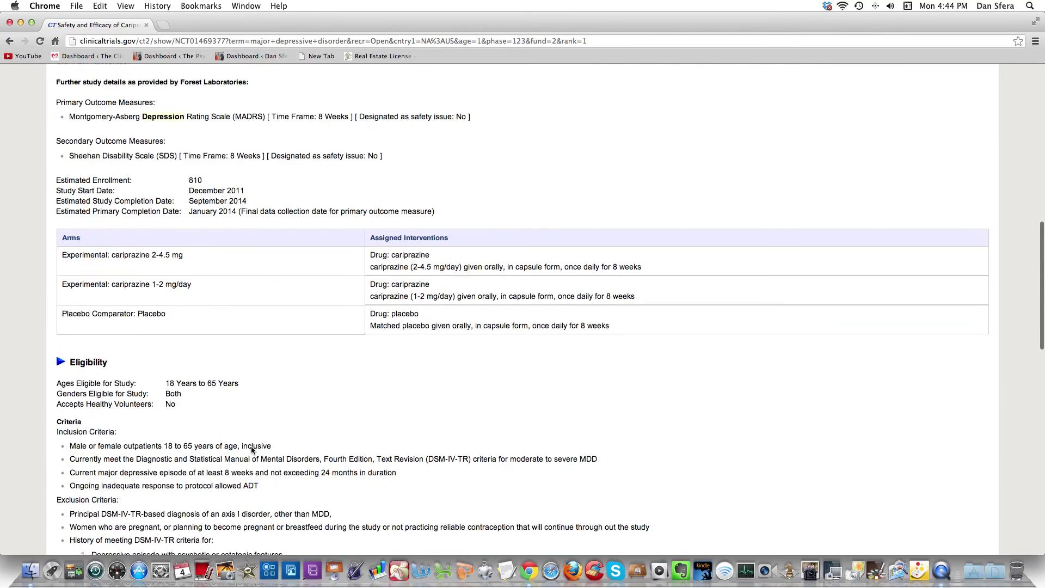
{"action": "scroll", "coordinate": [254, 452], "scroll_direction": "down", "scroll_amount": 3}
{"action": "scroll", "coordinate": [284, 449], "scroll_direction": "down", "scroll_amount": 3}
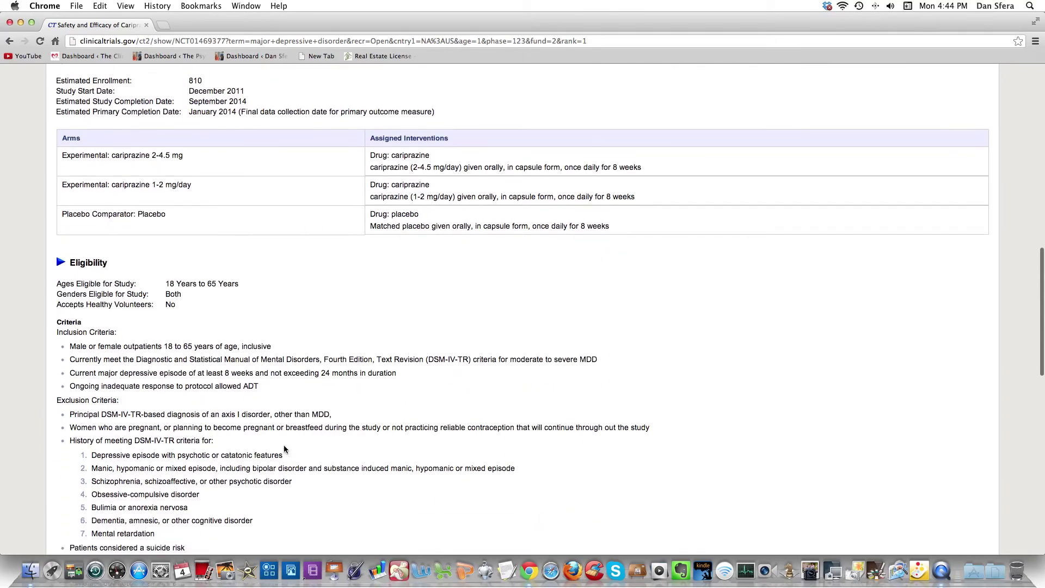
{"action": "scroll", "coordinate": [284, 445], "scroll_direction": "down", "scroll_amount": 2}
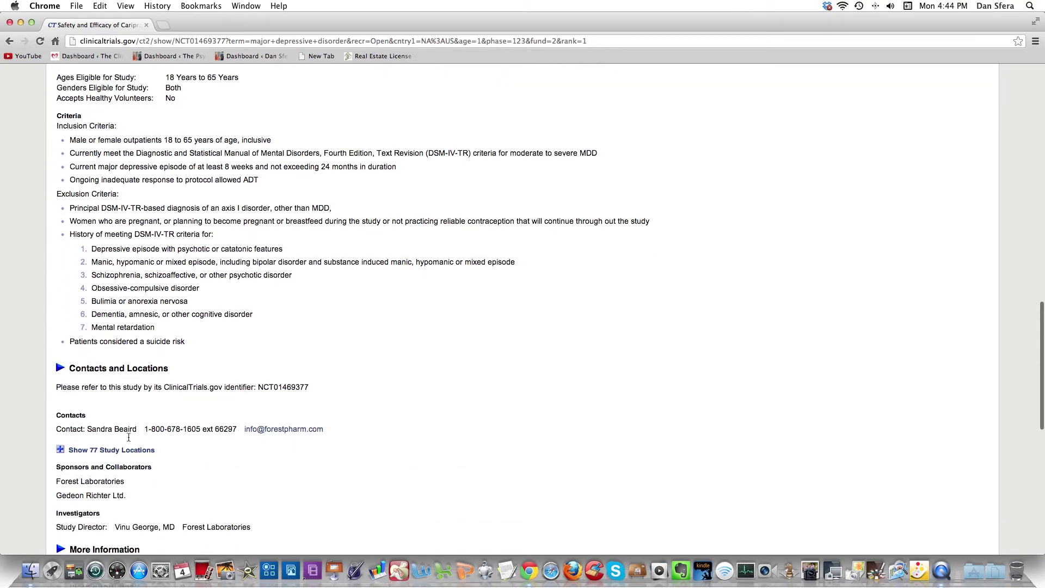
Copy the study contact's name, phone and e-mail line
{"action": "left_click", "coordinate": [87, 427]}
{"action": "left_click_drag", "start_coordinate": [87, 428], "coordinate": [338, 429]}
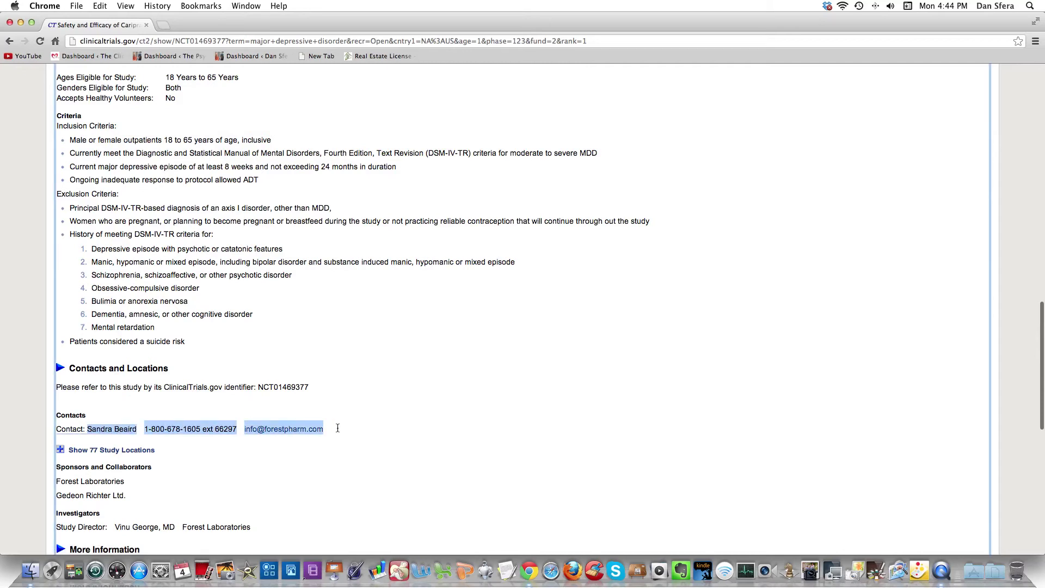
{"action": "right_click", "coordinate": [208, 429]}
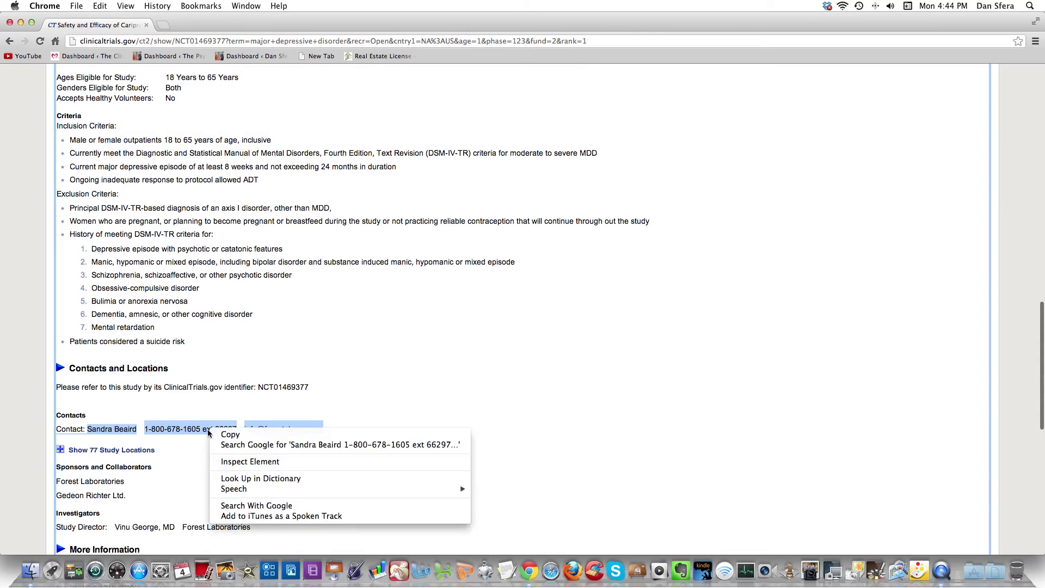
{"action": "left_click", "coordinate": [223, 436]}
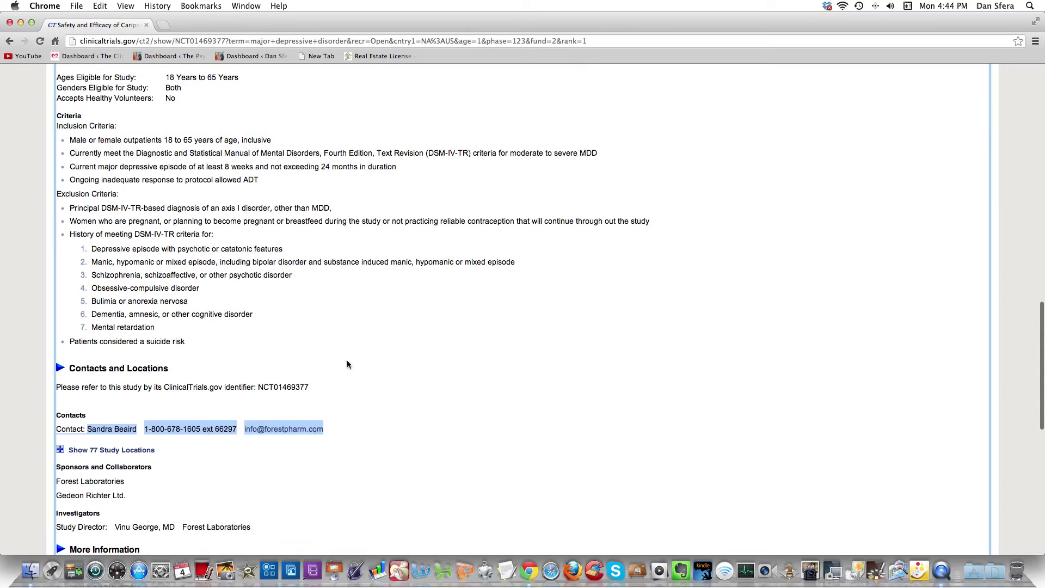
Clear the selection, review sponsors, investigator and more information, and expand all 77 locations
{"action": "scroll", "coordinate": [347, 366], "scroll_direction": "up", "scroll_amount": 15}
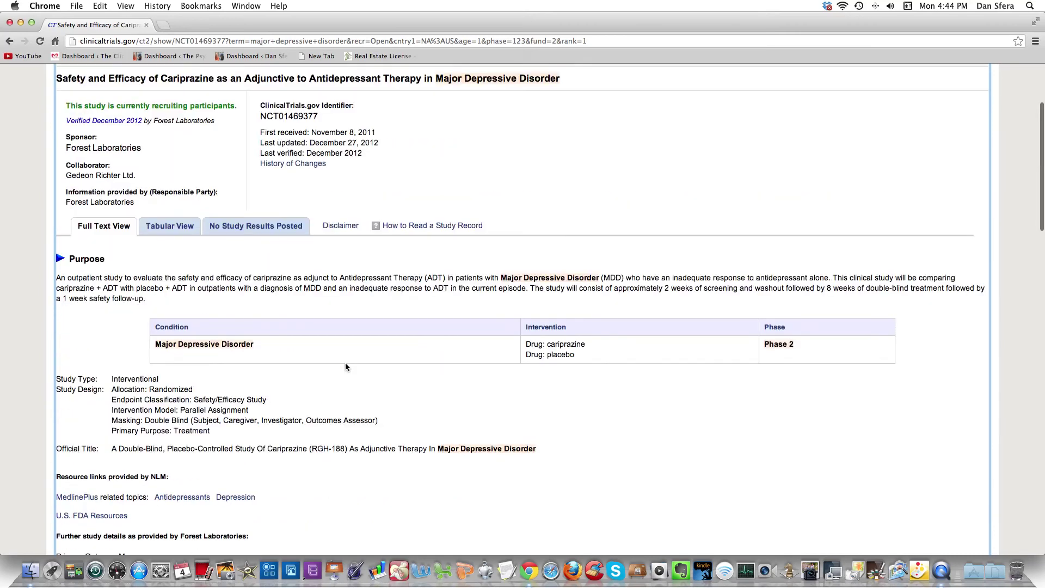
{"action": "scroll", "coordinate": [345, 367], "scroll_direction": "down", "scroll_amount": 15}
{"action": "scroll", "coordinate": [342, 369], "scroll_direction": "down", "scroll_amount": 8}
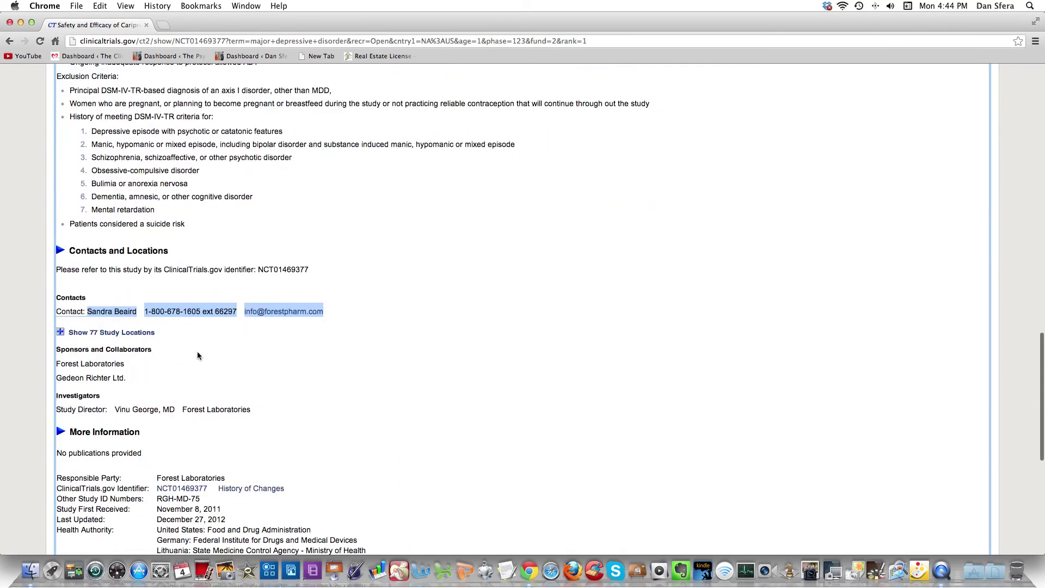
{"action": "left_click", "coordinate": [137, 325]}
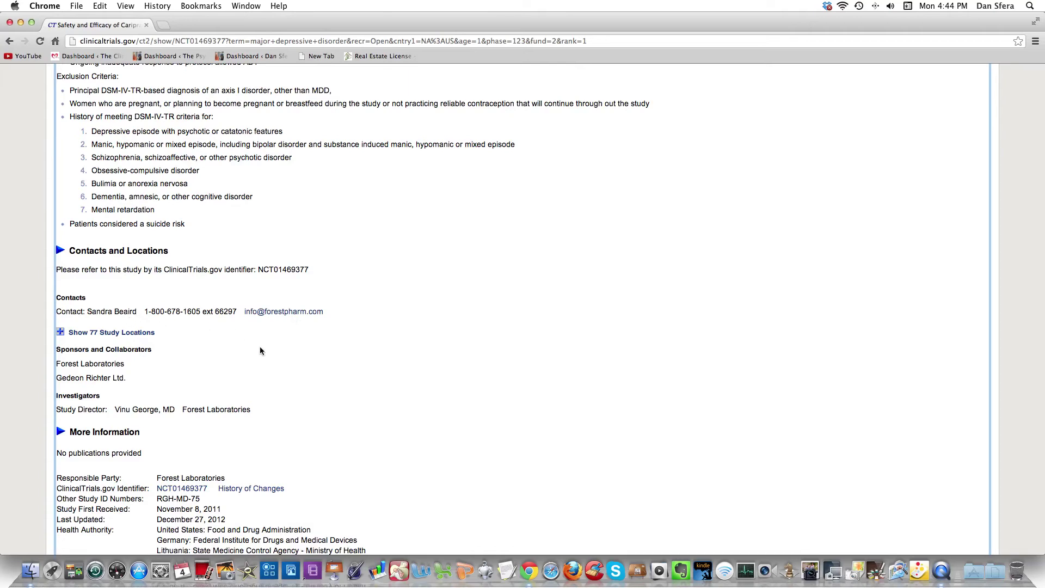
{"action": "scroll", "coordinate": [260, 350], "scroll_direction": "down", "scroll_amount": 3}
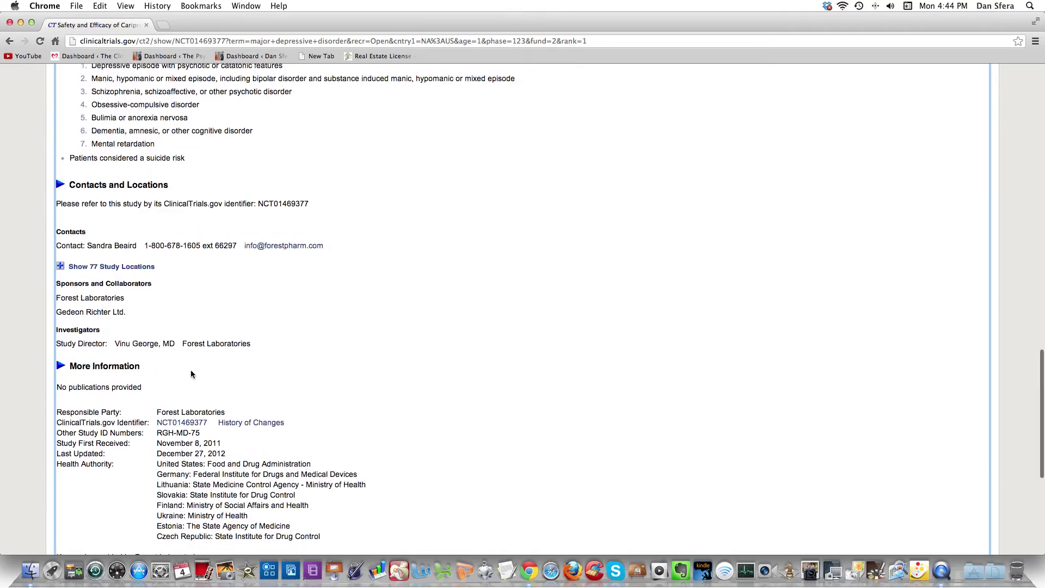
{"action": "scroll", "coordinate": [191, 374], "scroll_direction": "down", "scroll_amount": 3}
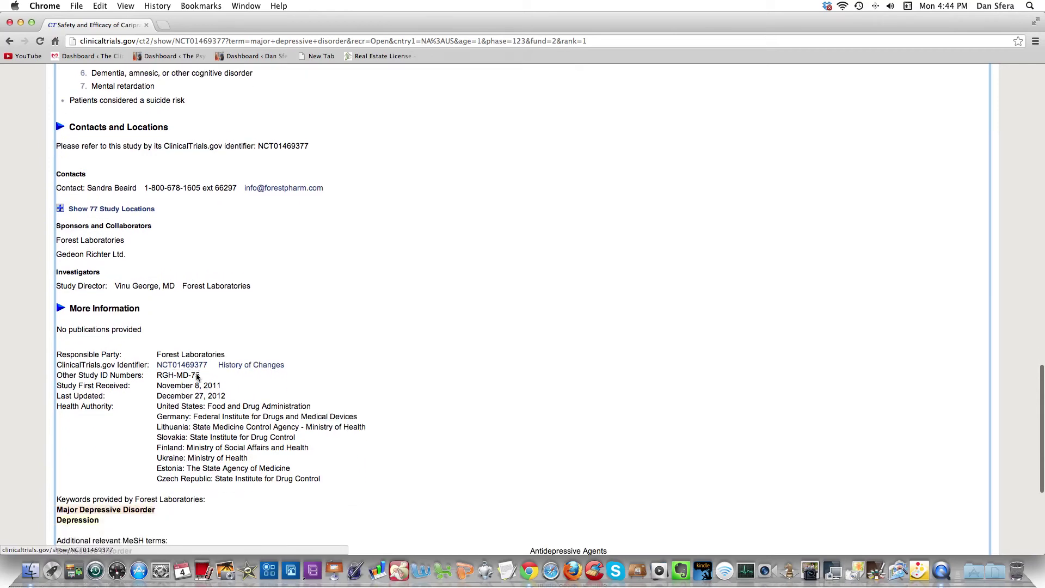
{"action": "scroll", "coordinate": [190, 362], "scroll_direction": "down", "scroll_amount": 10}
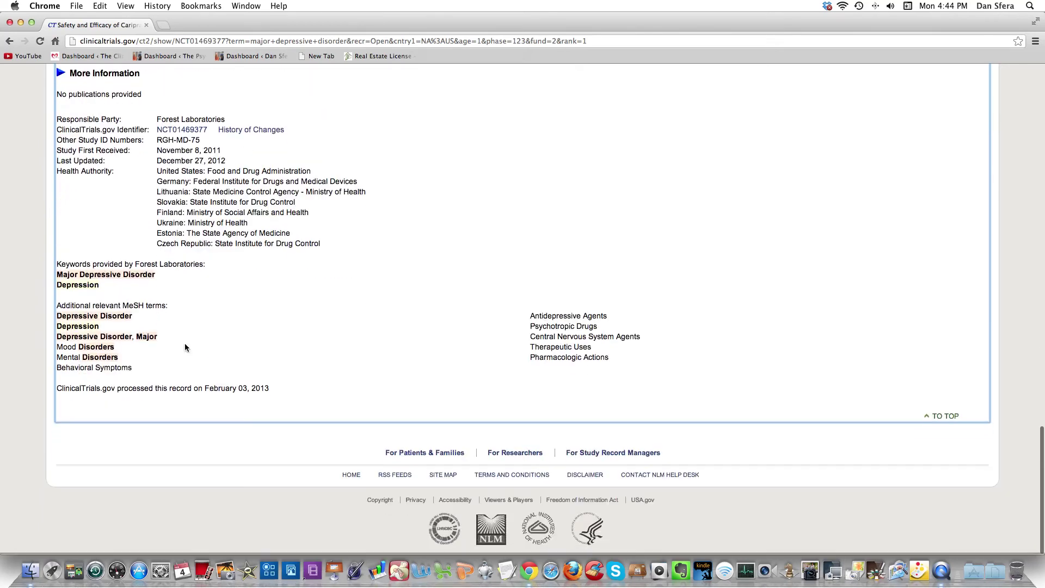
{"action": "scroll", "coordinate": [185, 347], "scroll_direction": "up", "scroll_amount": 8}
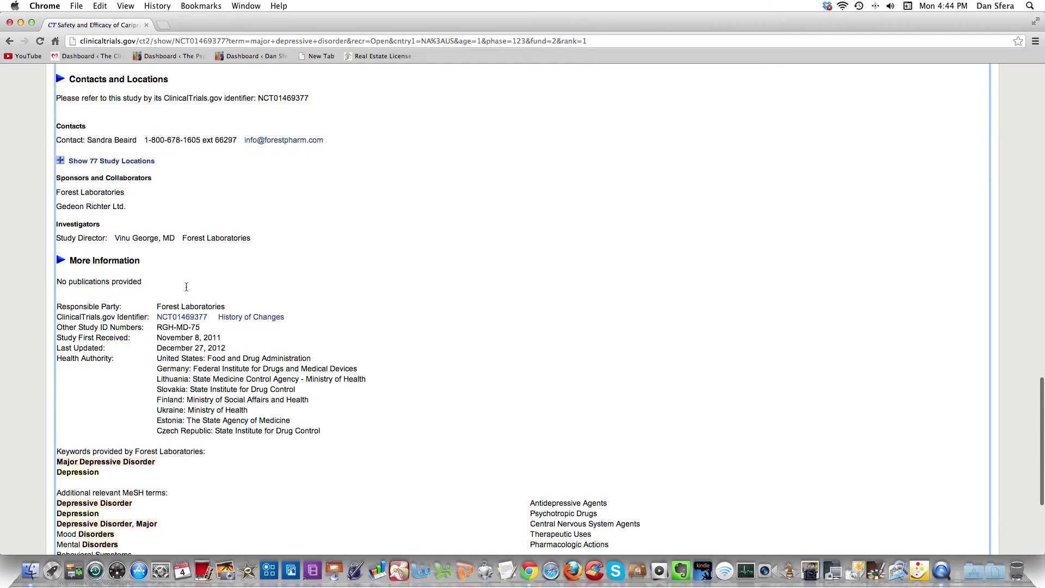
{"action": "left_click", "coordinate": [123, 163]}
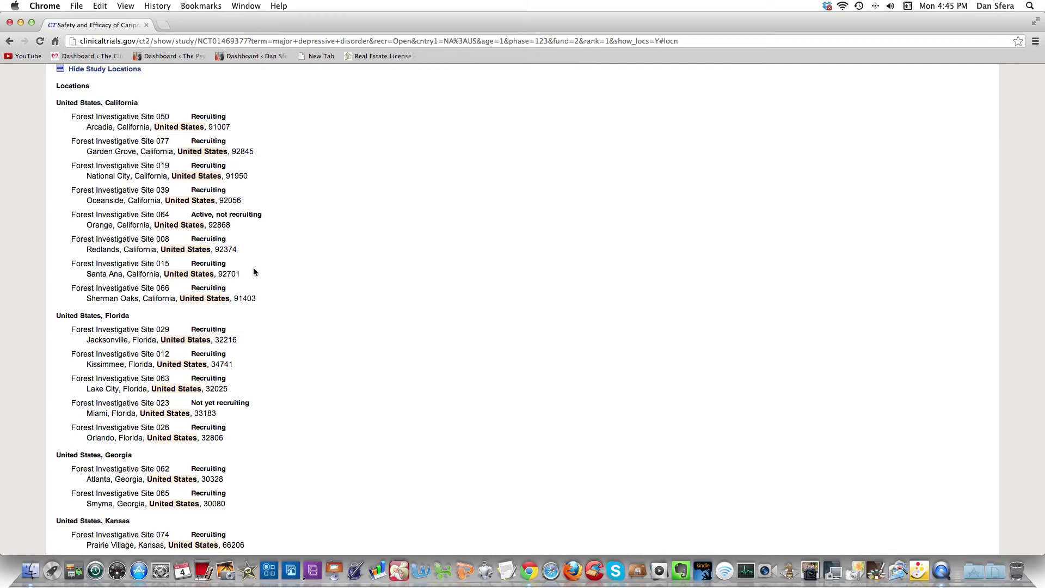
Scroll through the 77 expanded study locations and the rest of the record
{"action": "scroll", "coordinate": [254, 266], "scroll_direction": "down", "scroll_amount": 15}
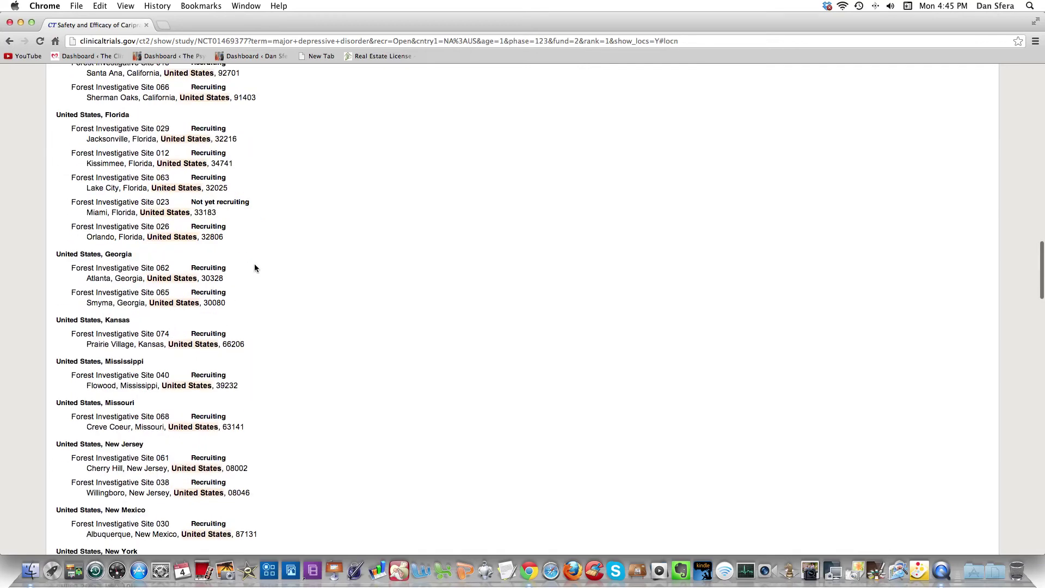
{"action": "scroll", "coordinate": [255, 267], "scroll_direction": "down", "scroll_amount": 11}
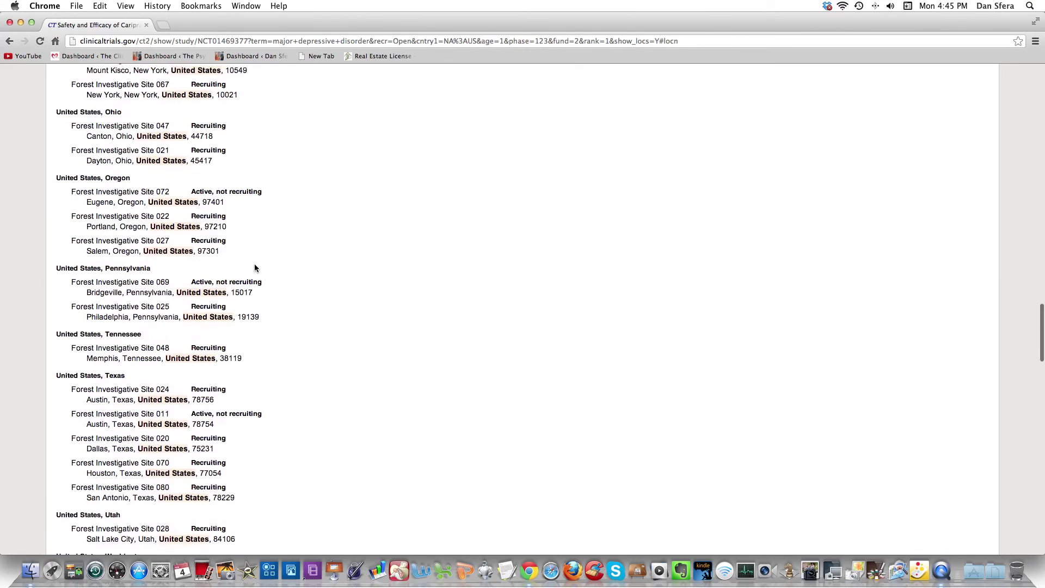
{"action": "scroll", "coordinate": [255, 267], "scroll_direction": "down", "scroll_amount": 12}
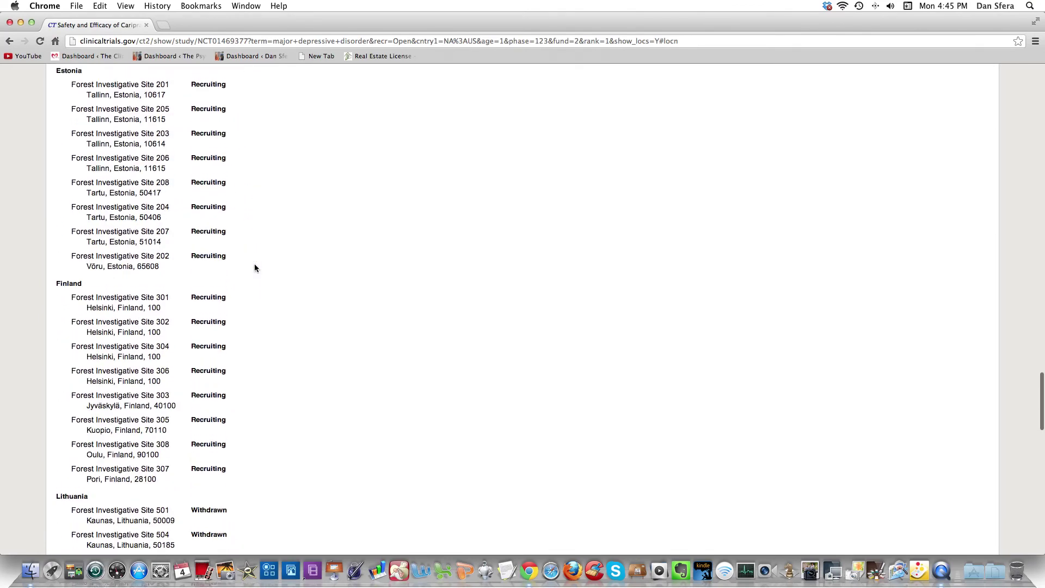
{"action": "scroll", "coordinate": [255, 267], "scroll_direction": "up", "scroll_amount": 5}
{"action": "scroll", "coordinate": [255, 268], "scroll_direction": "down", "scroll_amount": 11}
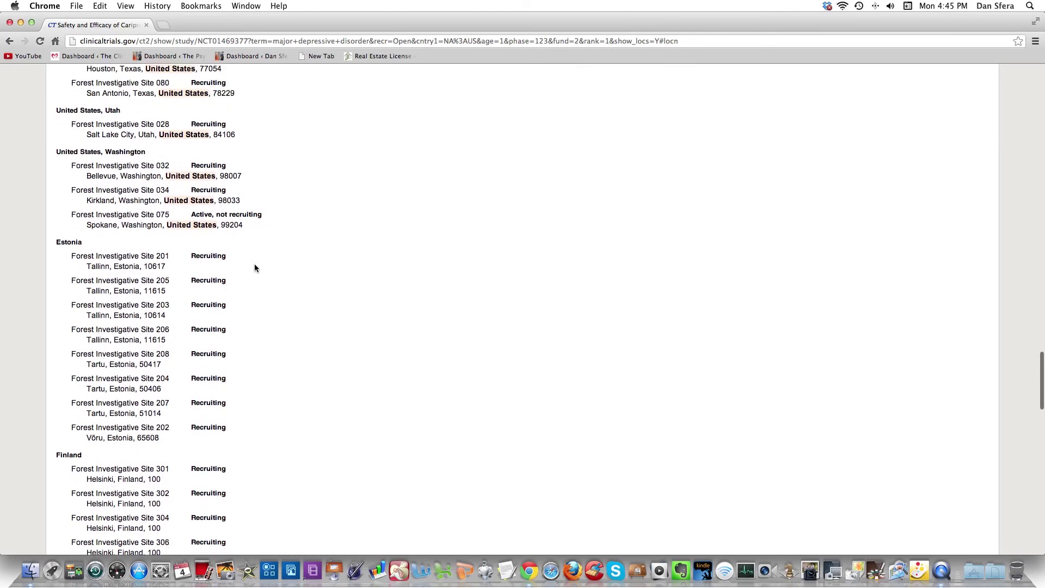
{"action": "scroll", "coordinate": [254, 267], "scroll_direction": "up", "scroll_amount": 20}
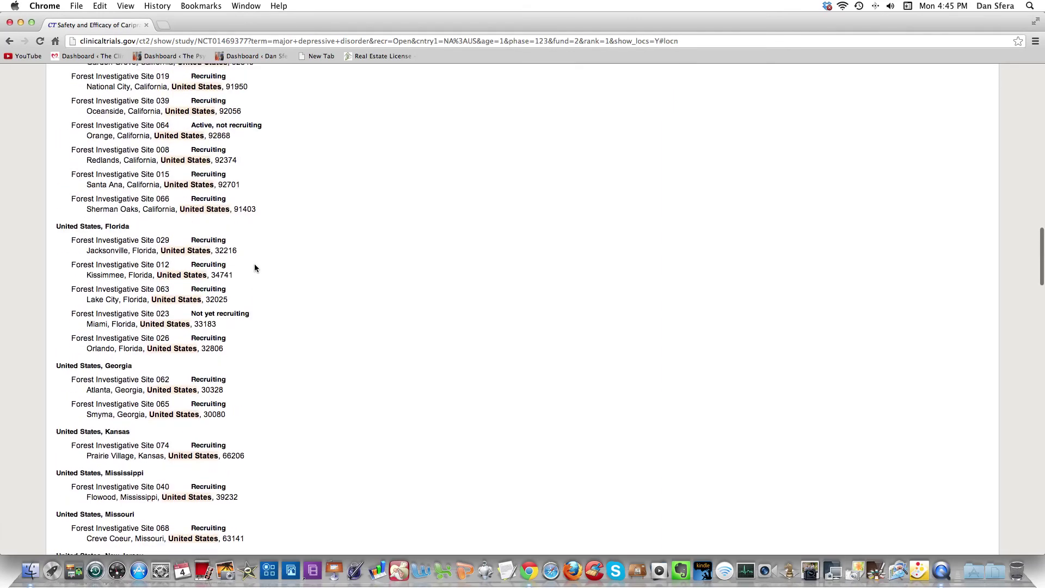
{"action": "scroll", "coordinate": [255, 268], "scroll_direction": "down", "scroll_amount": 6}
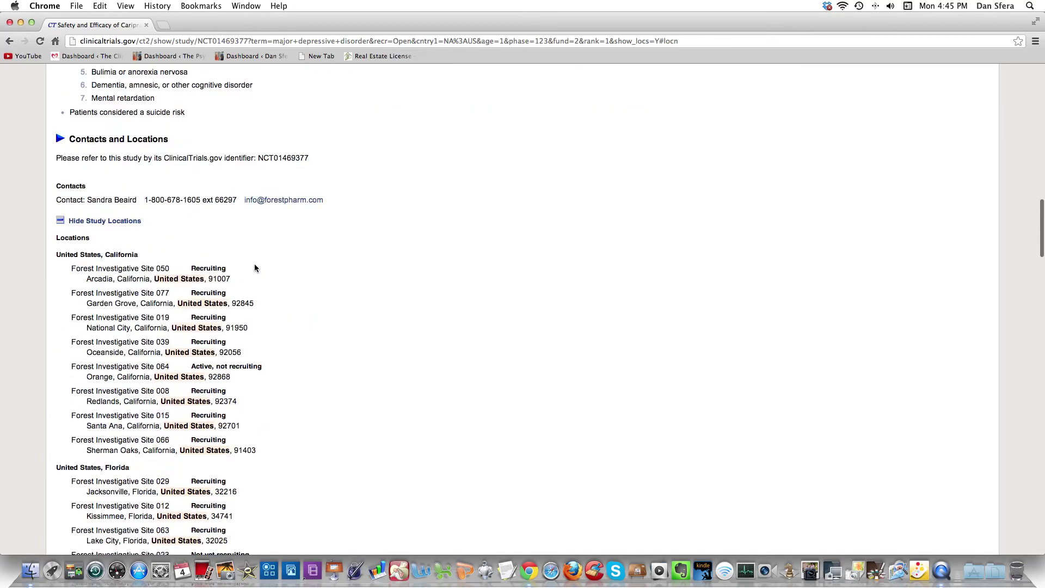
{"action": "scroll", "coordinate": [255, 267], "scroll_direction": "down", "scroll_amount": 5}
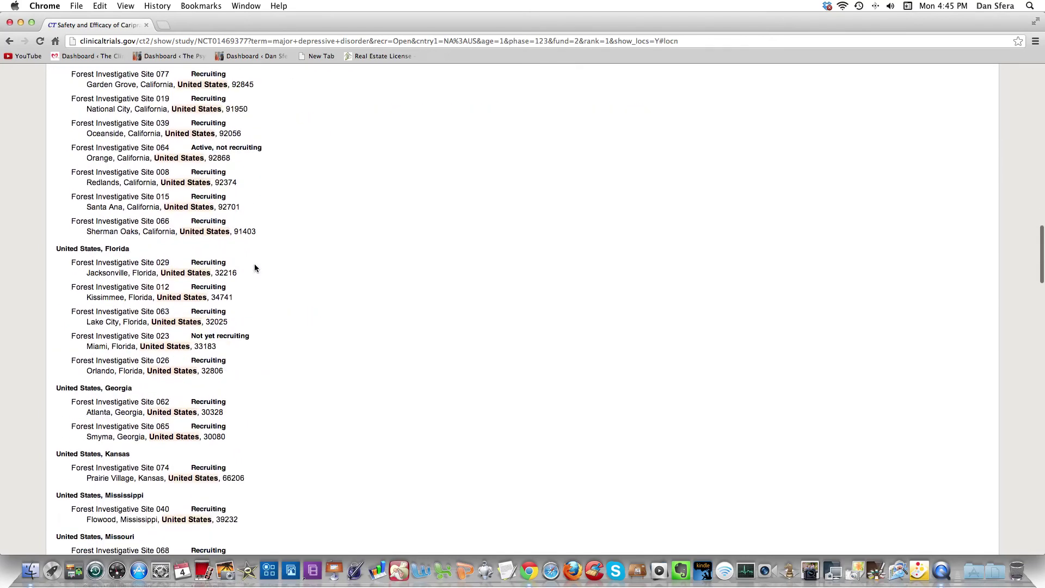
{"action": "scroll", "coordinate": [255, 267], "scroll_direction": "down", "scroll_amount": 6}
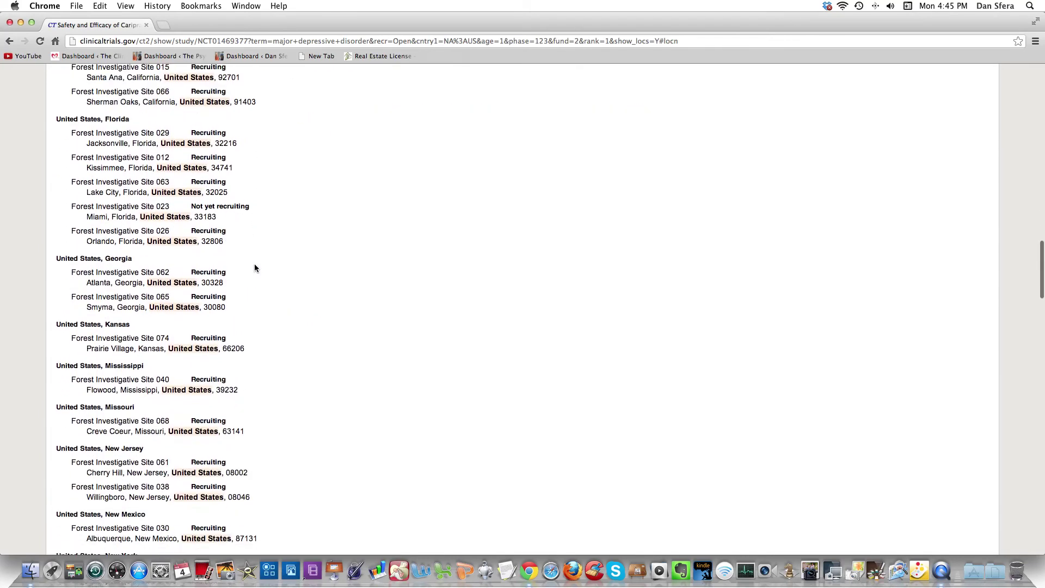
{"action": "scroll", "coordinate": [255, 267], "scroll_direction": "down", "scroll_amount": 4}
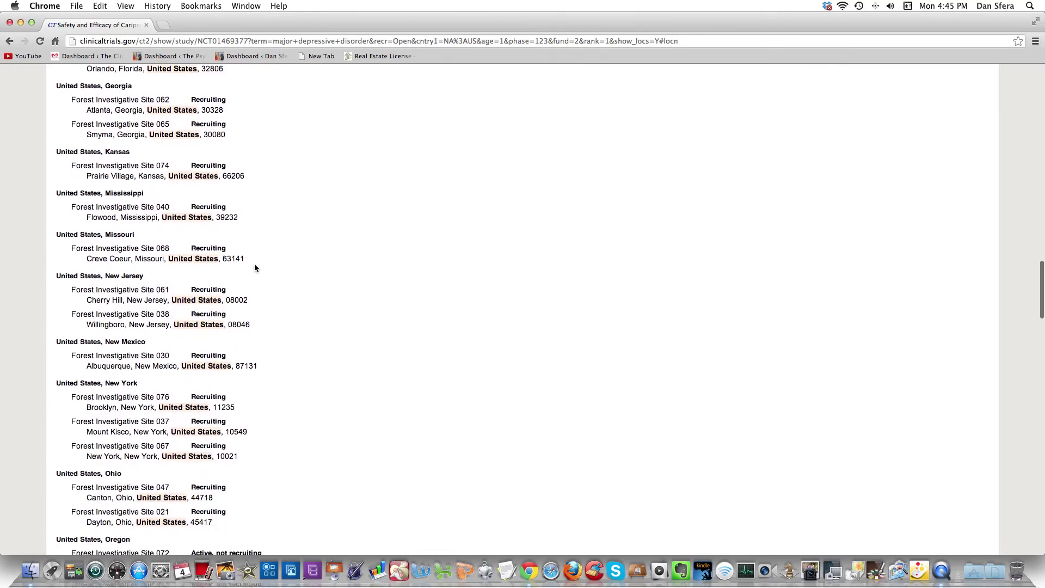
{"action": "scroll", "coordinate": [255, 268], "scroll_direction": "down", "scroll_amount": 5}
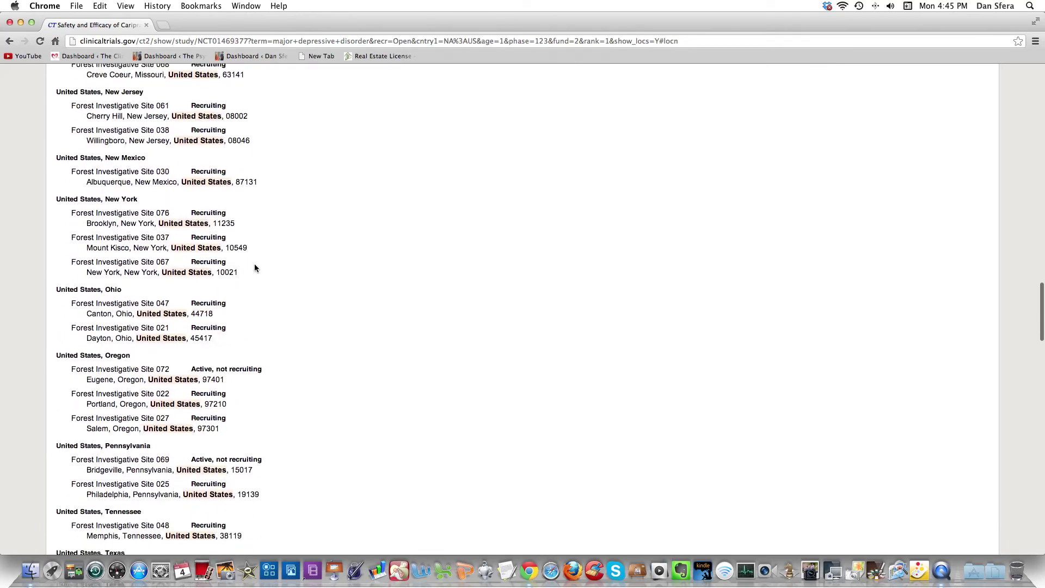
{"action": "scroll", "coordinate": [255, 267], "scroll_direction": "down", "scroll_amount": 9}
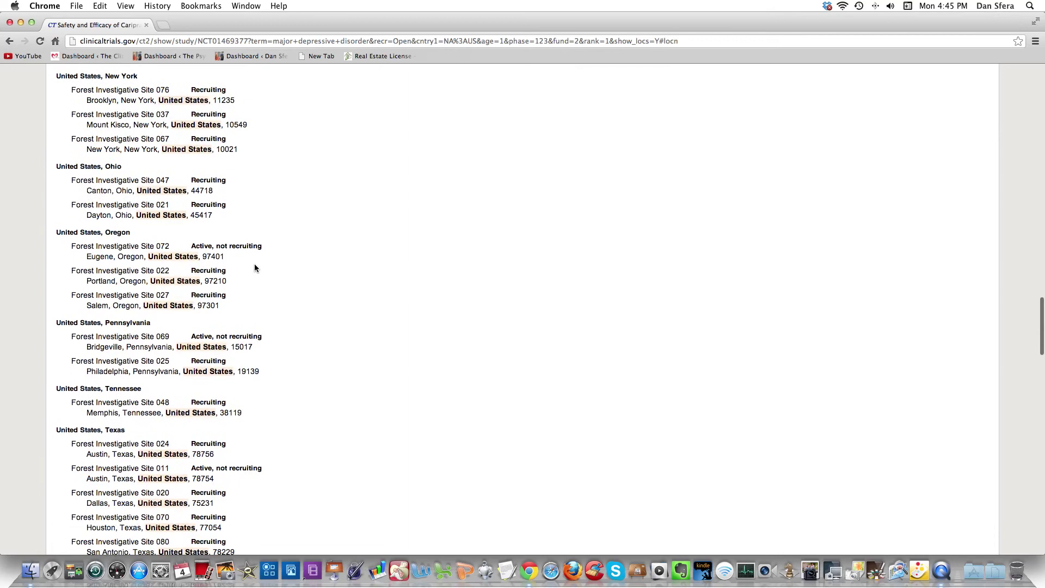
{"action": "scroll", "coordinate": [255, 268], "scroll_direction": "down", "scroll_amount": 19}
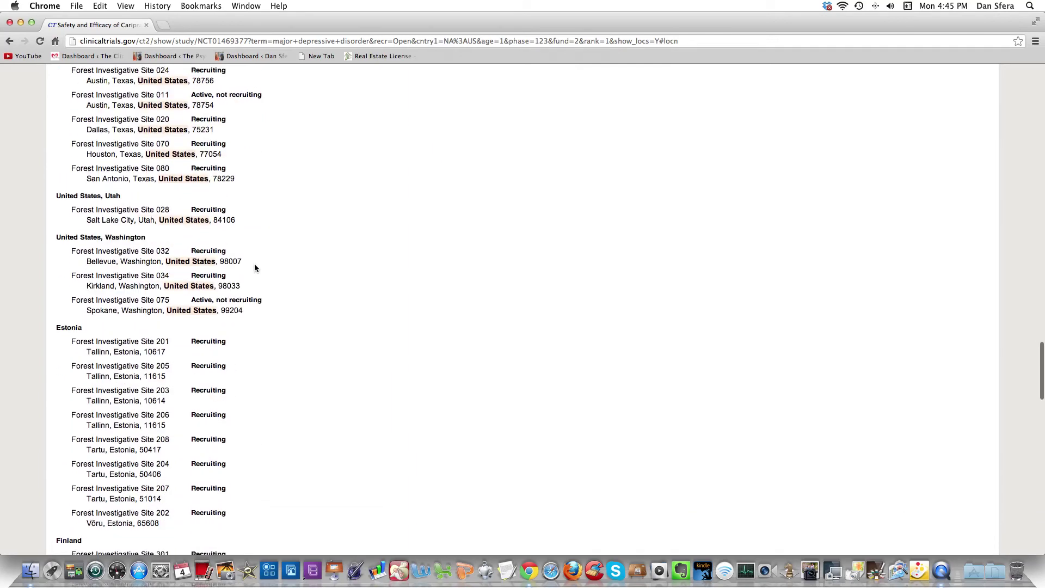
{"action": "scroll", "coordinate": [254, 267], "scroll_direction": "down", "scroll_amount": 20}
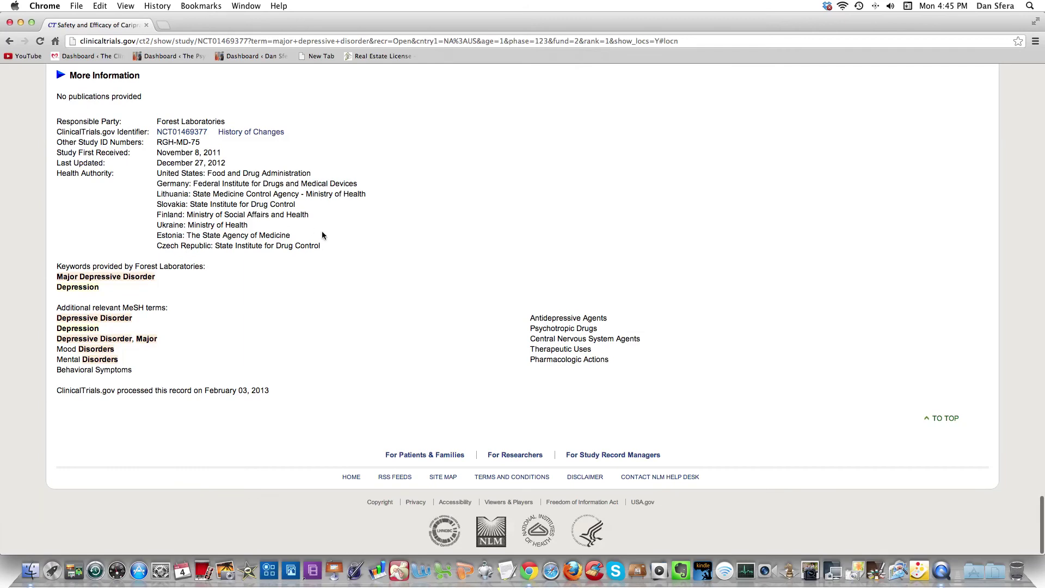
Swipe back so the locations collapse, showing contacts, sponsors and more information
{"action": "scroll", "coordinate": [322, 235], "scroll_direction": "up", "scroll_amount": 20}
{"action": "scroll", "coordinate": [322, 235], "scroll_direction": "up", "scroll_amount": 20}
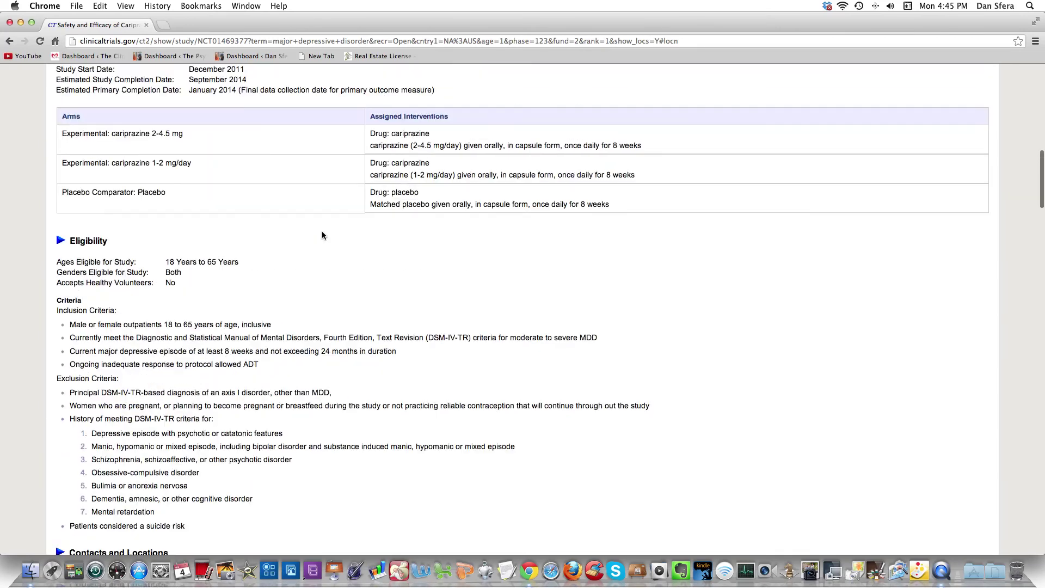
{"action": "scroll", "coordinate": [322, 235], "scroll_direction": "up", "scroll_amount": 20}
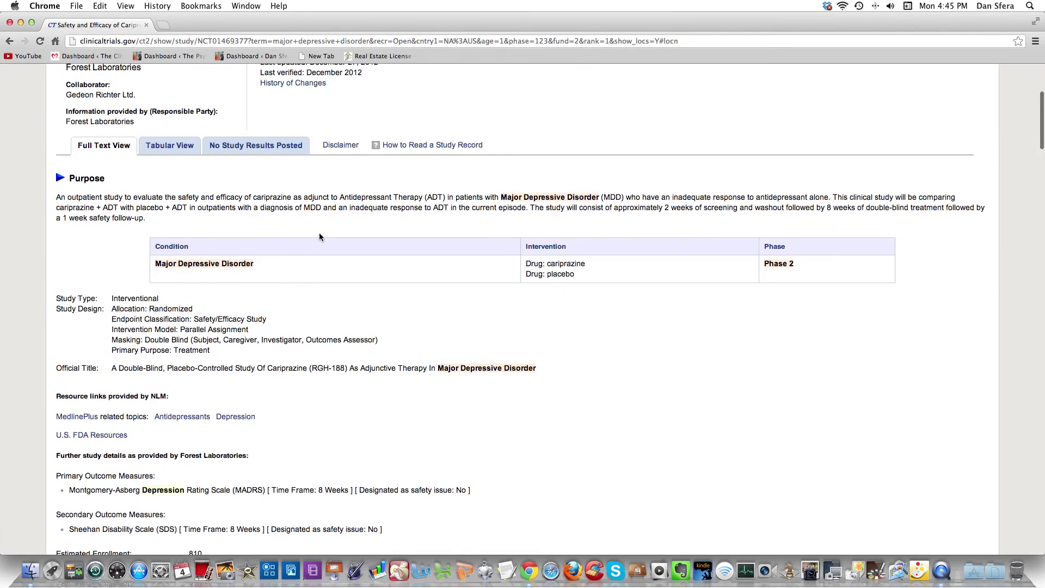
{"action": "scroll", "coordinate": [319, 235], "scroll_direction": "down", "scroll_amount": 10}
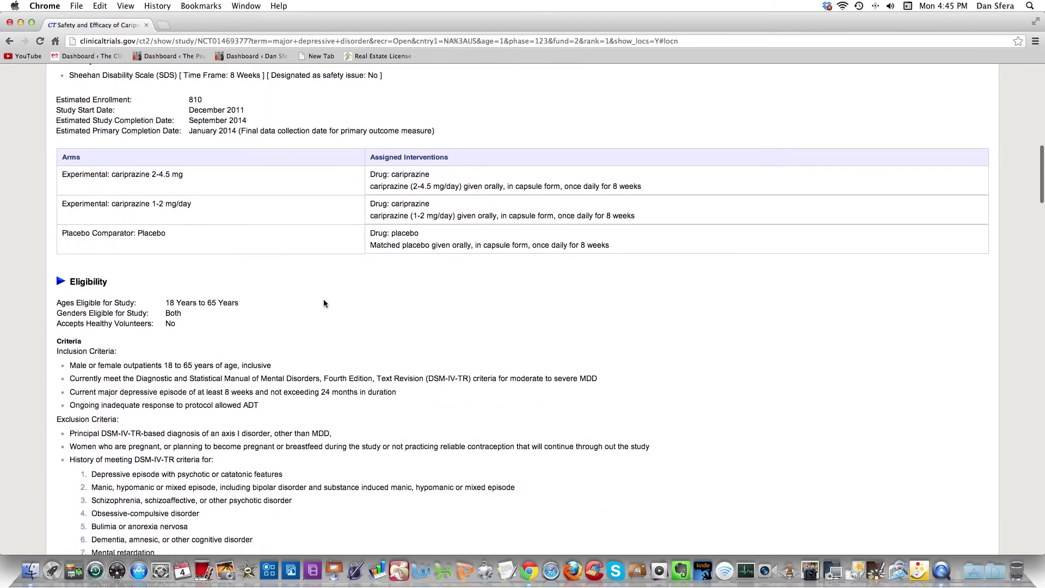
{"action": "scroll", "coordinate": [323, 298], "scroll_direction": "left", "scroll_amount": 5}
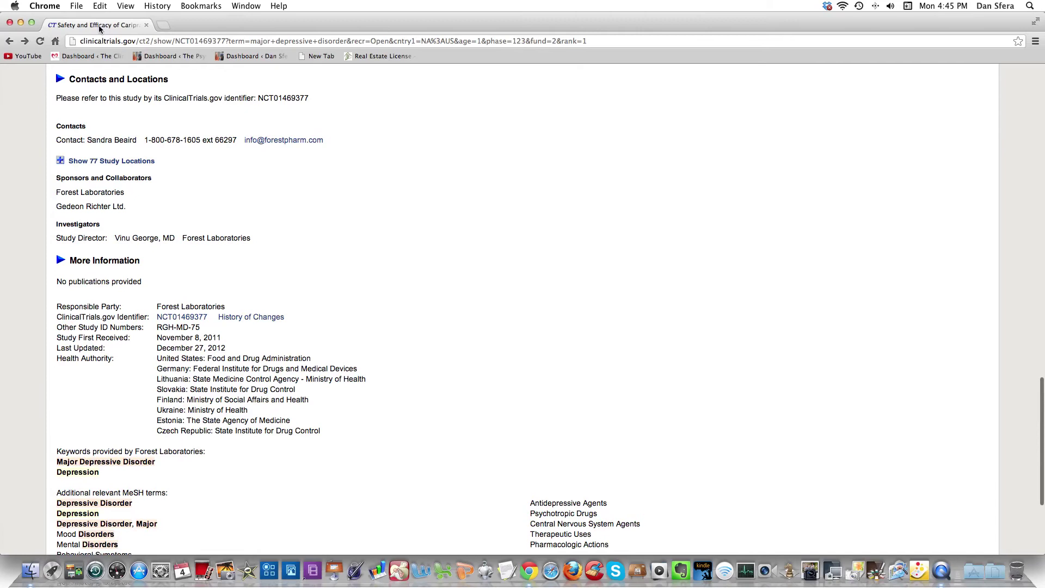
Go back to the 49 filtered major depressive disorder results, cariprazine studies ranked first
{"action": "key", "text": "super+Tab"}
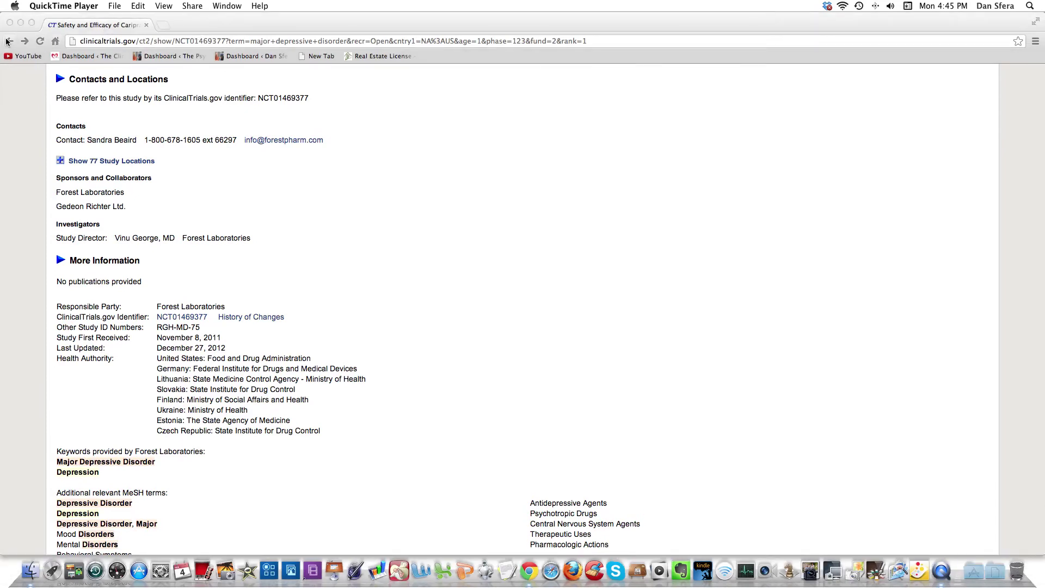
{"action": "left_click", "coordinate": [8, 42]}
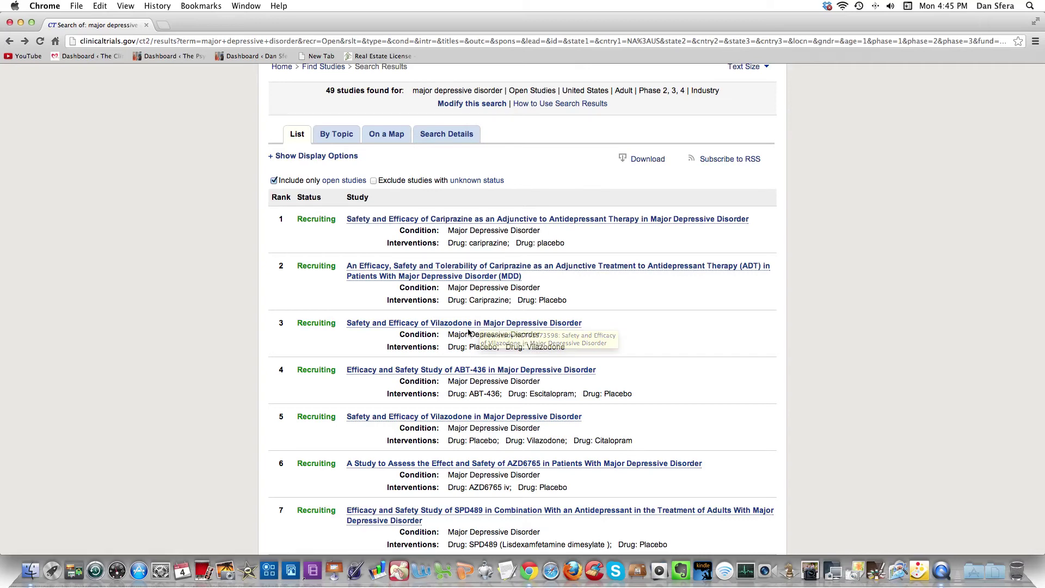
{"action": "left_click", "coordinate": [469, 325]}
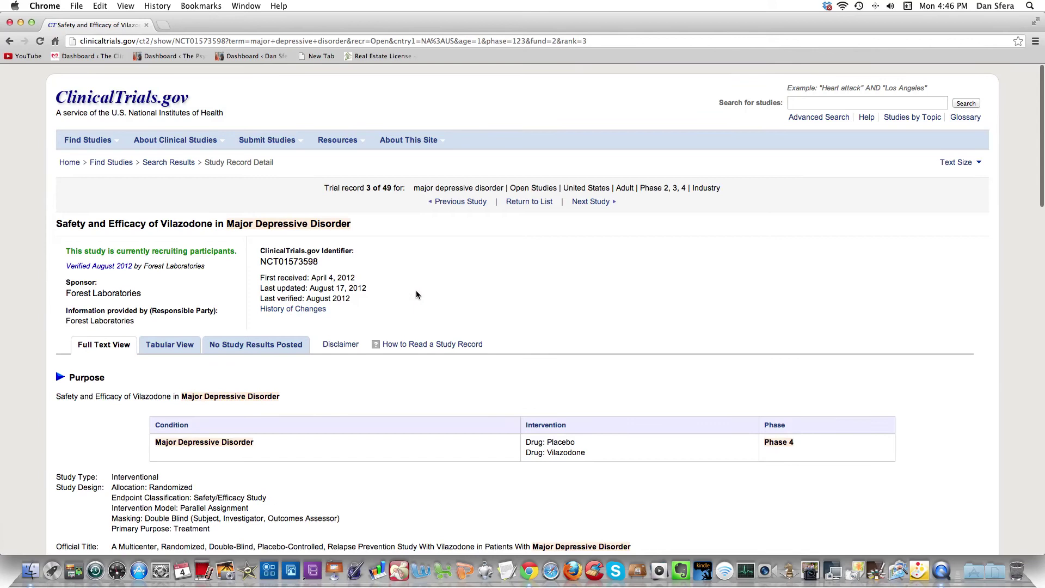
{"action": "scroll", "coordinate": [416, 295], "scroll_direction": "down", "scroll_amount": 5}
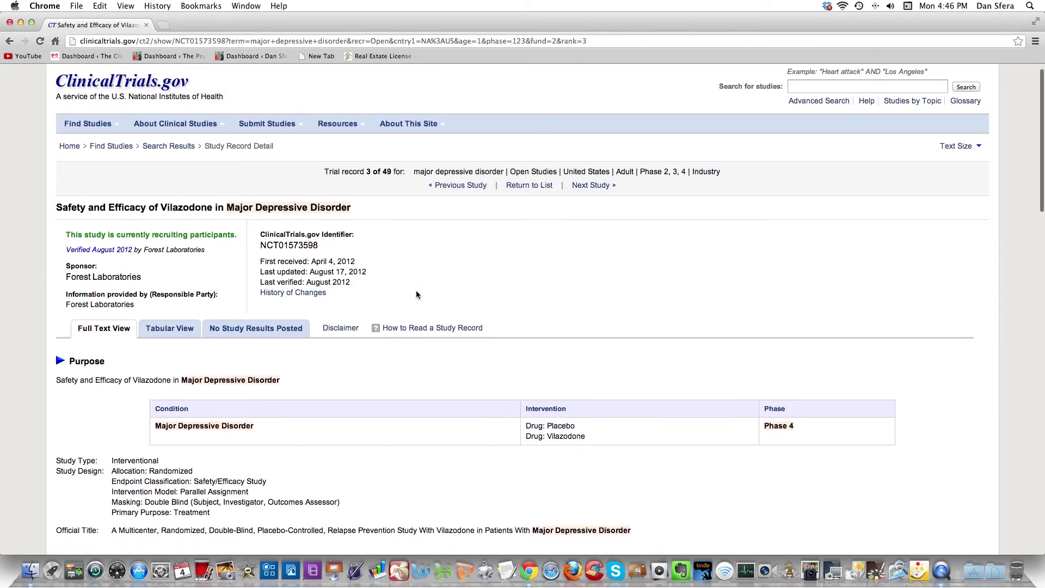
{"action": "scroll", "coordinate": [416, 294], "scroll_direction": "down", "scroll_amount": 3}
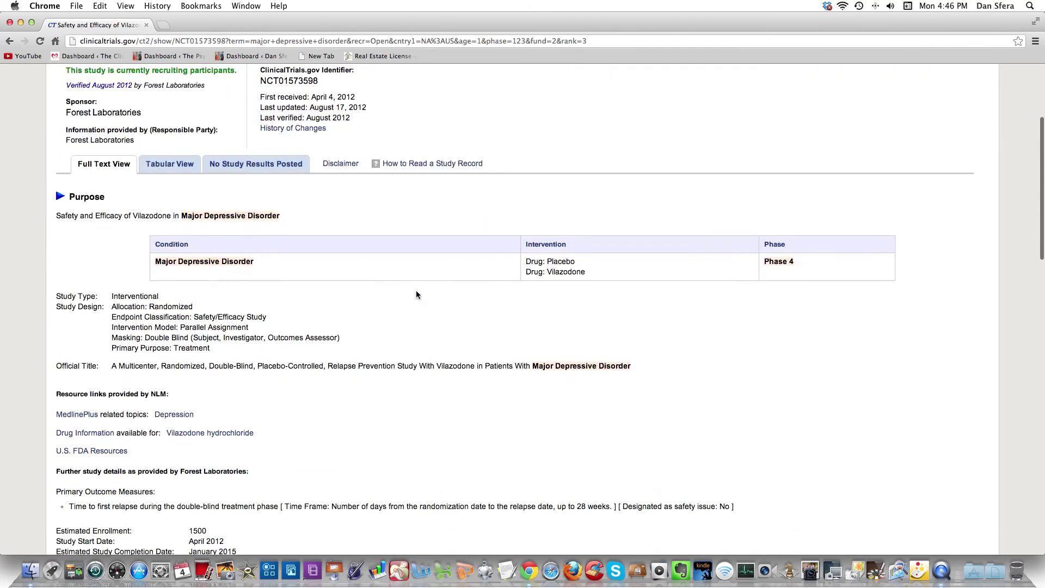
{"action": "scroll", "coordinate": [416, 294], "scroll_direction": "down", "scroll_amount": 6}
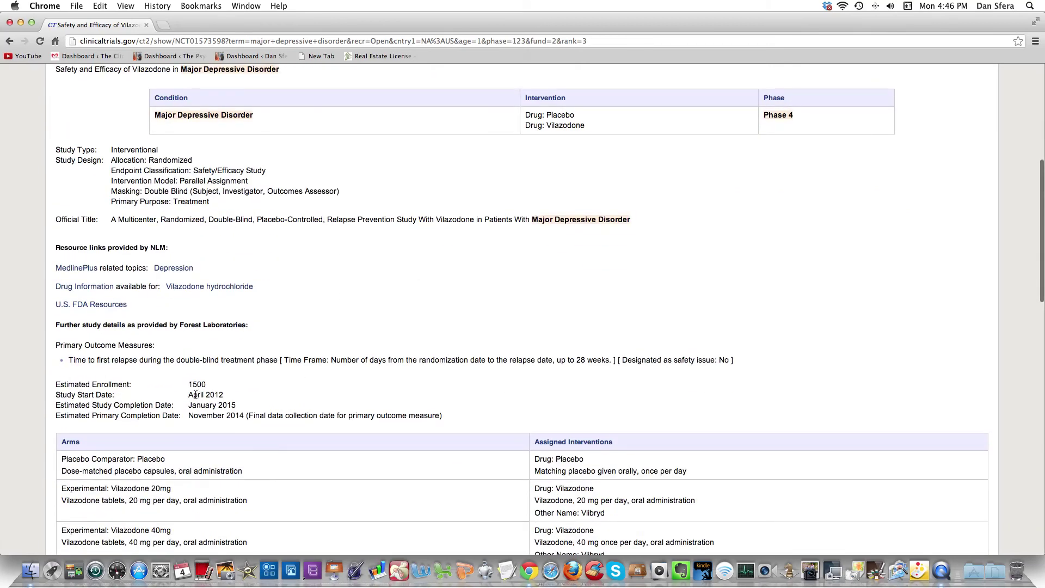
{"action": "scroll", "coordinate": [276, 388], "scroll_direction": "down", "scroll_amount": 6}
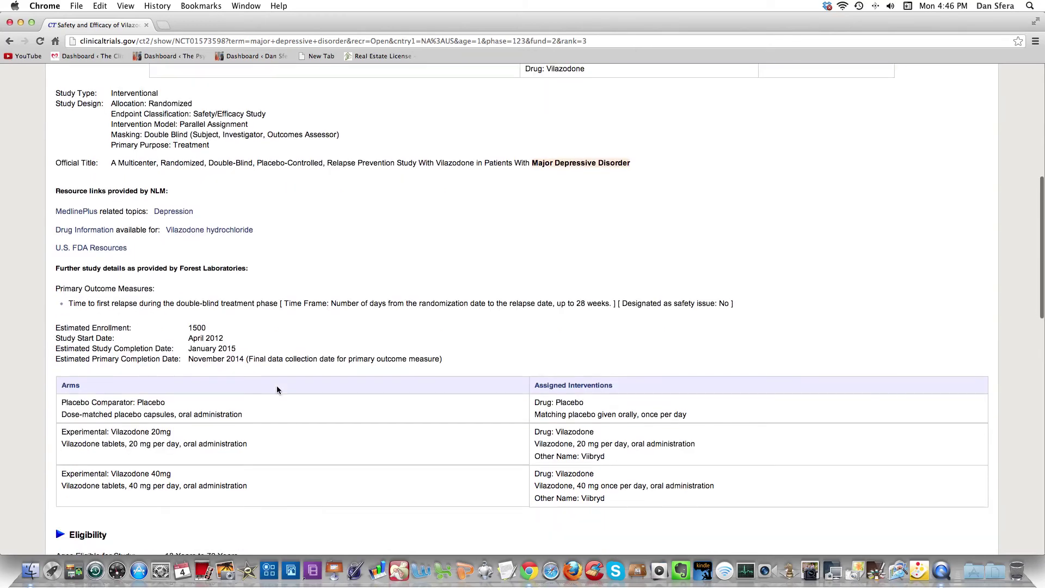
{"action": "scroll", "coordinate": [276, 389], "scroll_direction": "down", "scroll_amount": 9}
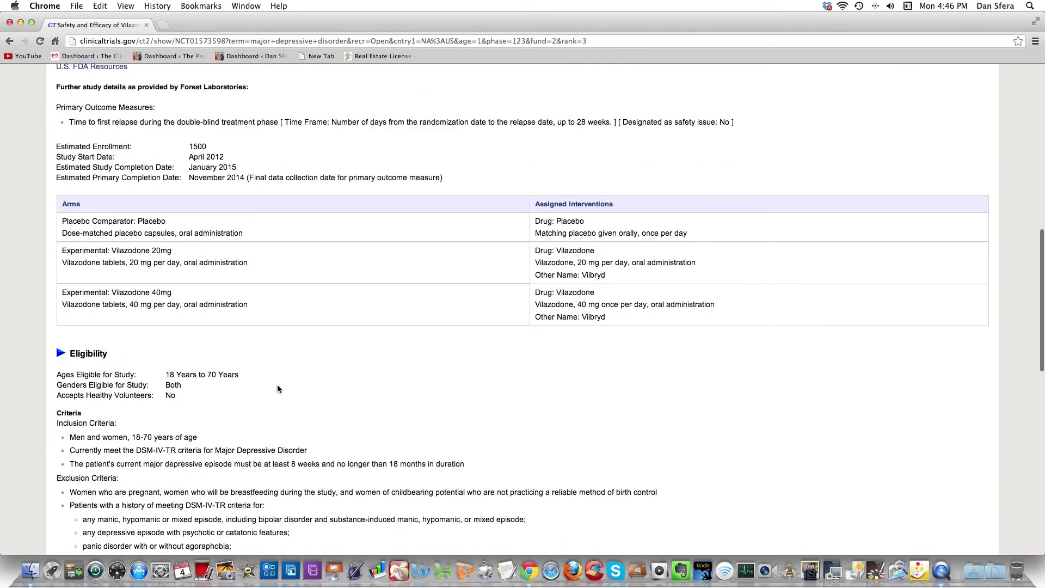
{"action": "scroll", "coordinate": [277, 388], "scroll_direction": "down", "scroll_amount": 7}
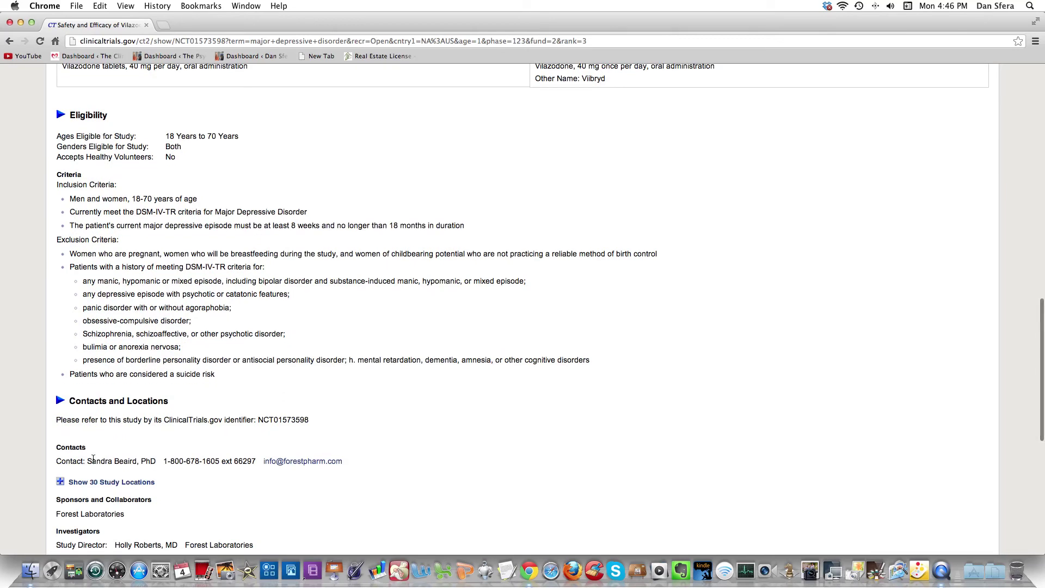
{"action": "scroll", "coordinate": [363, 455], "scroll_direction": "up", "scroll_amount": 20}
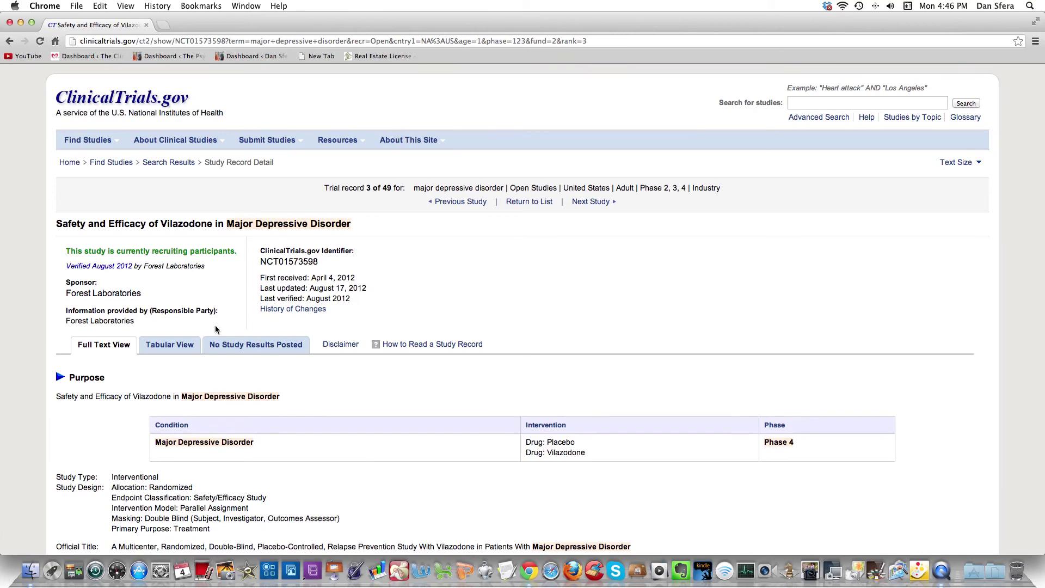
{"action": "left_click", "coordinate": [9, 41]}
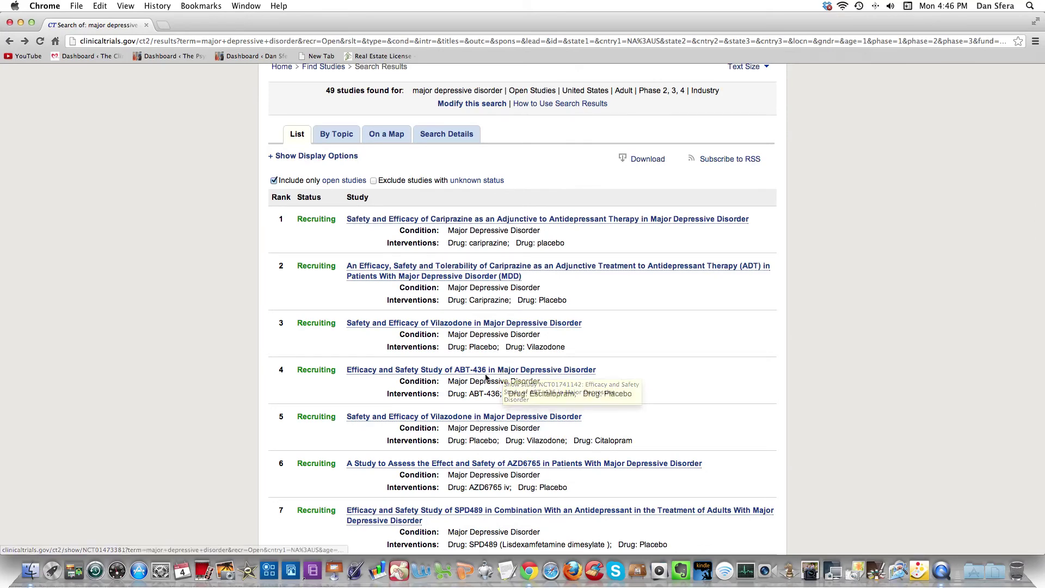
{"action": "left_click", "coordinate": [487, 372]}
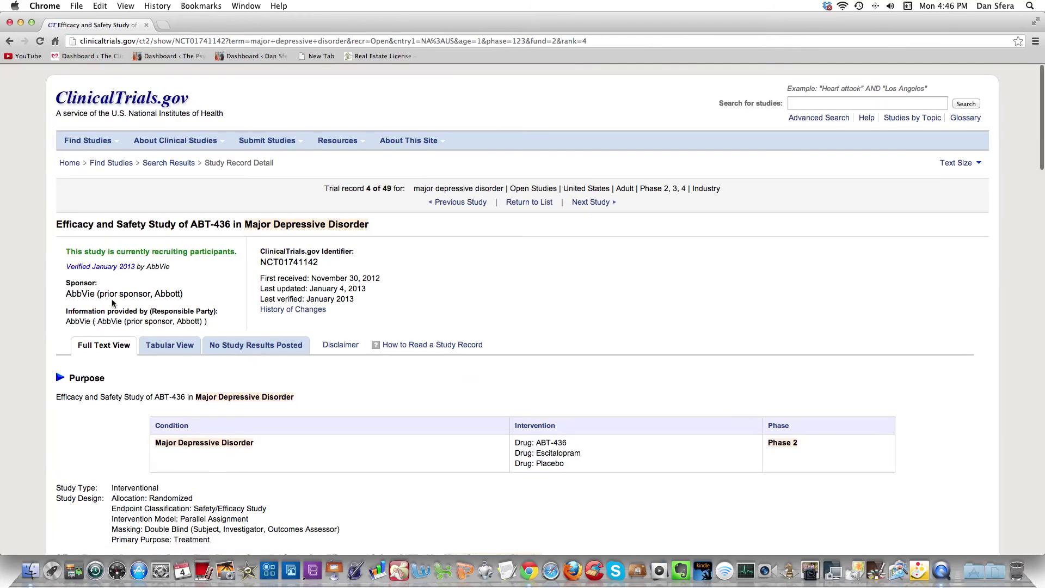
Scroll through the rest of the ABT-436 study record
{"action": "scroll", "coordinate": [389, 318], "scroll_direction": "down", "scroll_amount": 5}
{"action": "scroll", "coordinate": [390, 318], "scroll_direction": "down", "scroll_amount": 4}
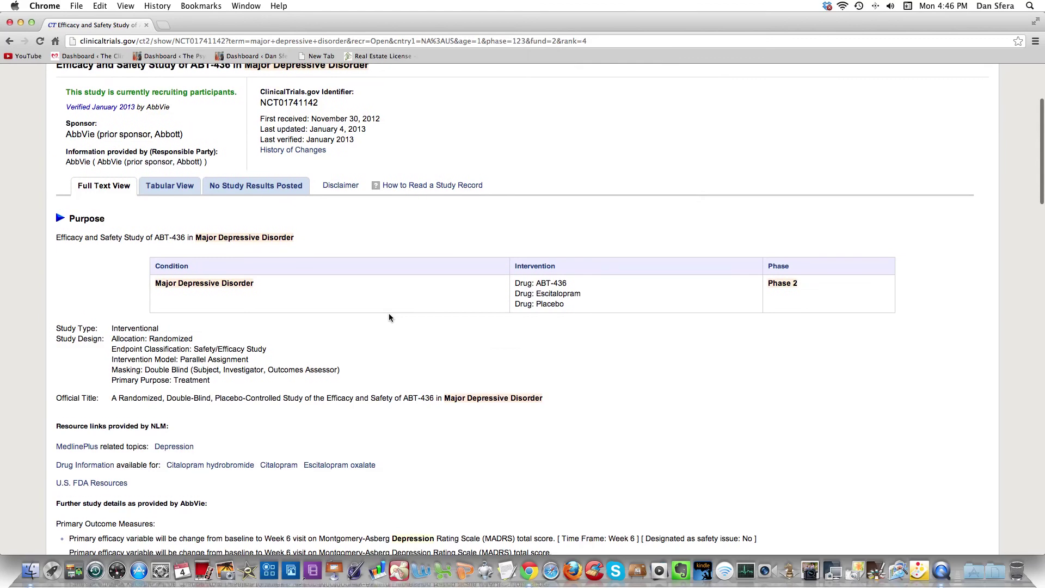
{"action": "scroll", "coordinate": [389, 317], "scroll_direction": "down", "scroll_amount": 4}
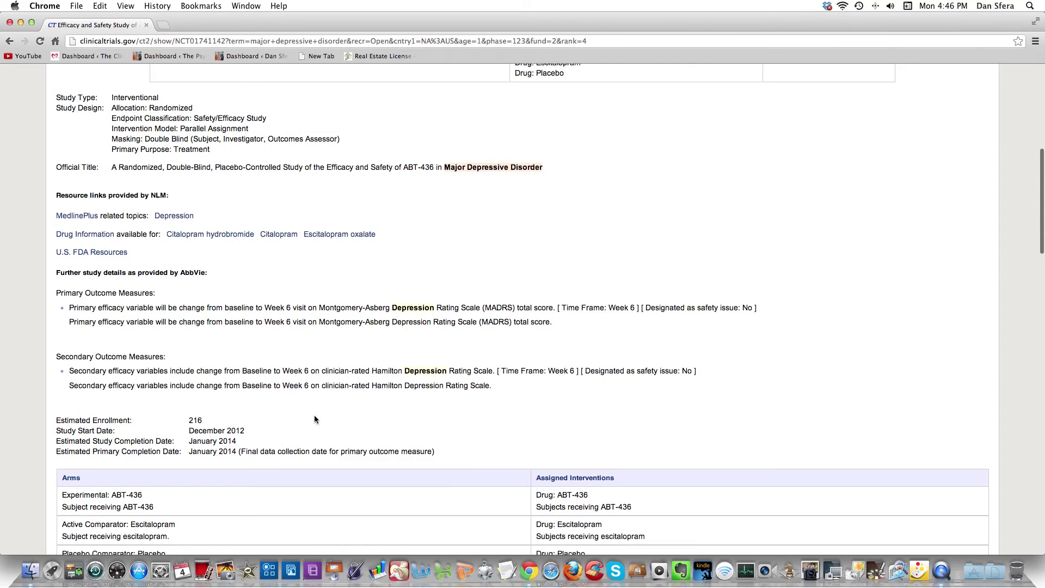
{"action": "scroll", "coordinate": [314, 419], "scroll_direction": "down", "scroll_amount": 8}
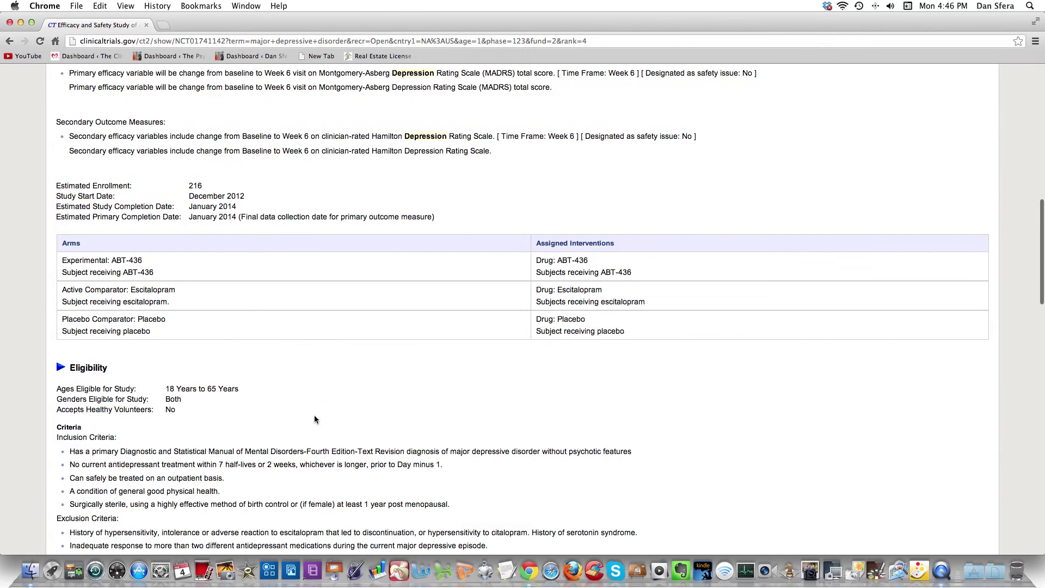
{"action": "scroll", "coordinate": [315, 419], "scroll_direction": "down", "scroll_amount": 6}
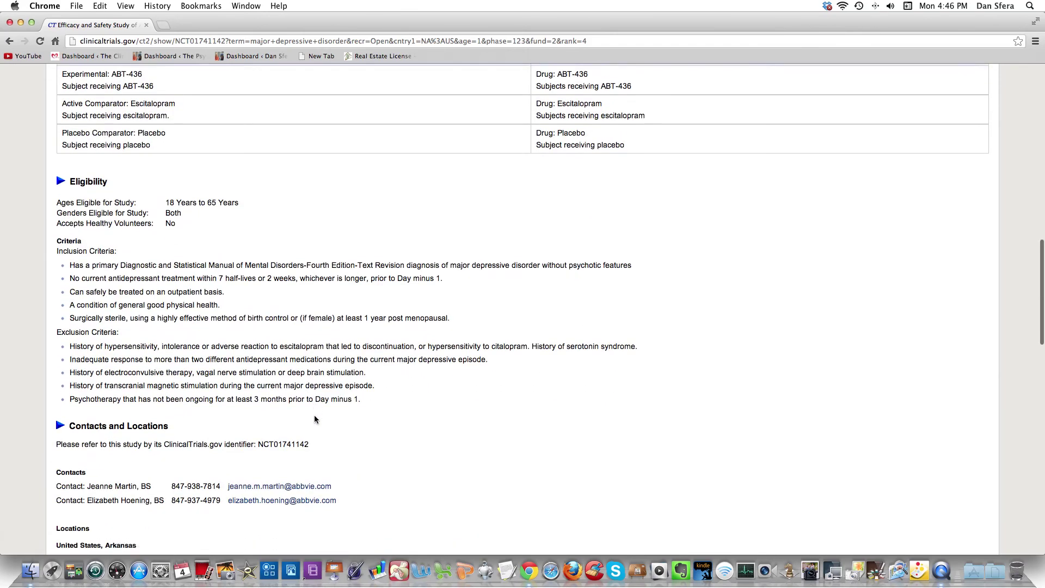
{"action": "scroll", "coordinate": [315, 419], "scroll_direction": "down", "scroll_amount": 5}
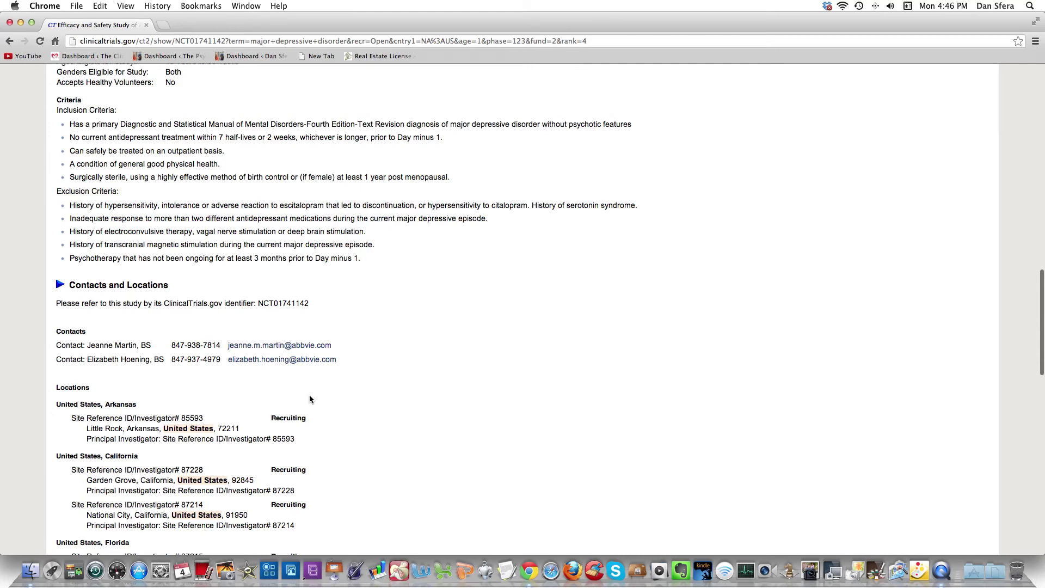
{"action": "scroll", "coordinate": [453, 421], "scroll_direction": "down", "scroll_amount": 2}
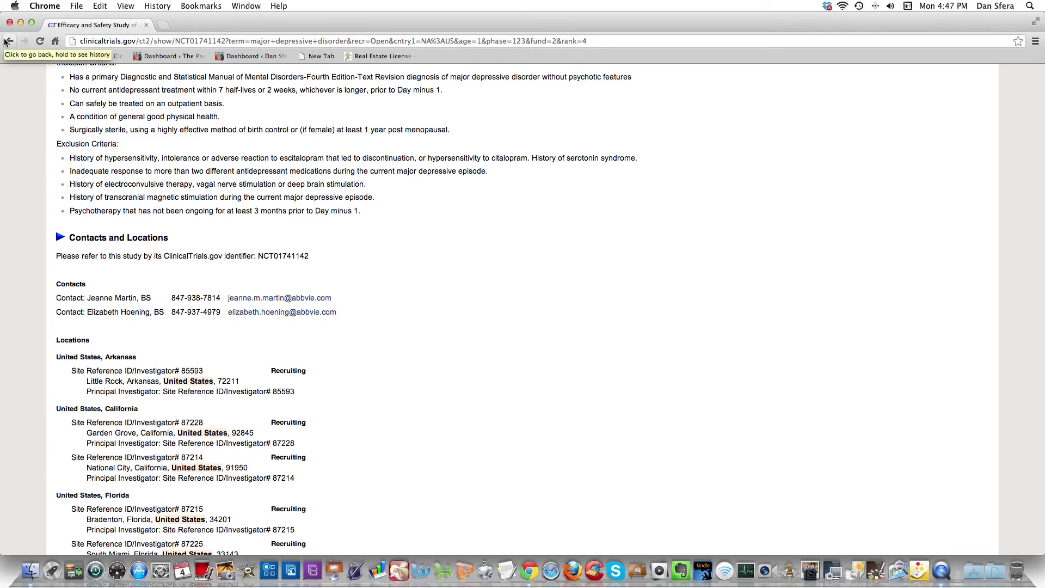
Return to the results list and open result 6, the AZD6765 study (NCT01482221)
{"action": "left_click", "coordinate": [7, 42]}
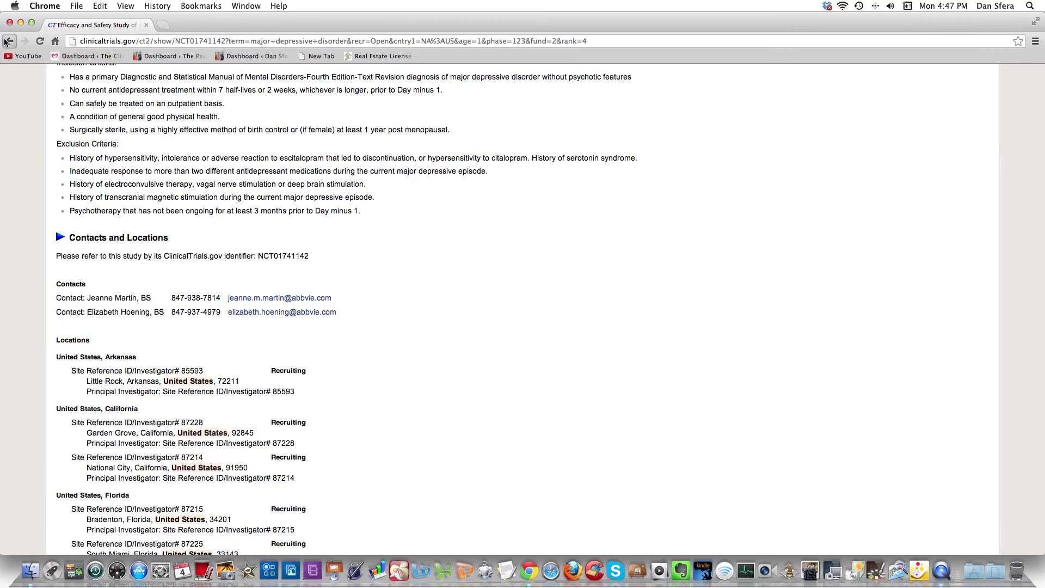
{"action": "scroll", "coordinate": [527, 345], "scroll_direction": "down", "scroll_amount": 3}
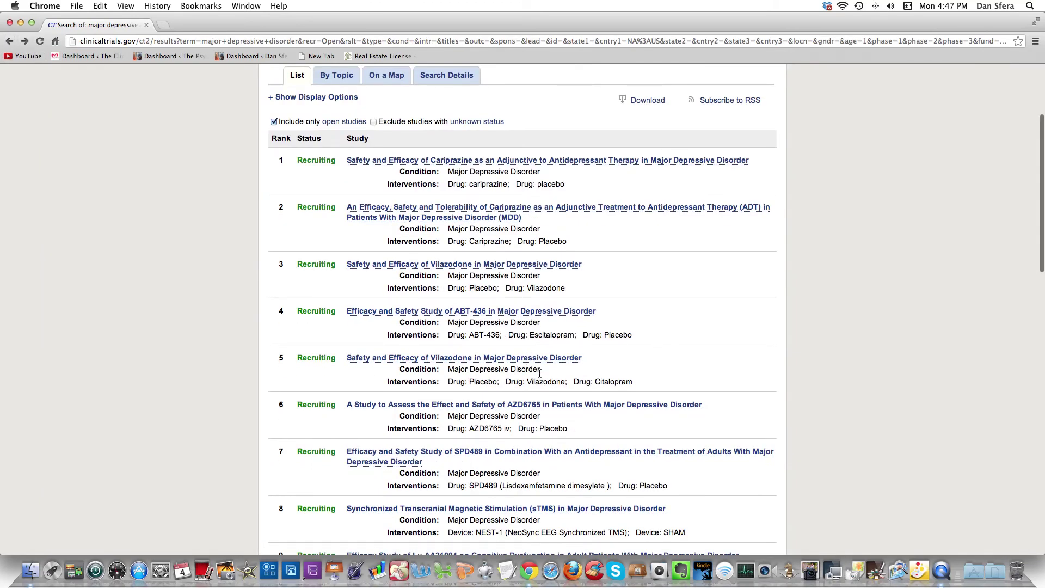
{"action": "left_click", "coordinate": [553, 406]}
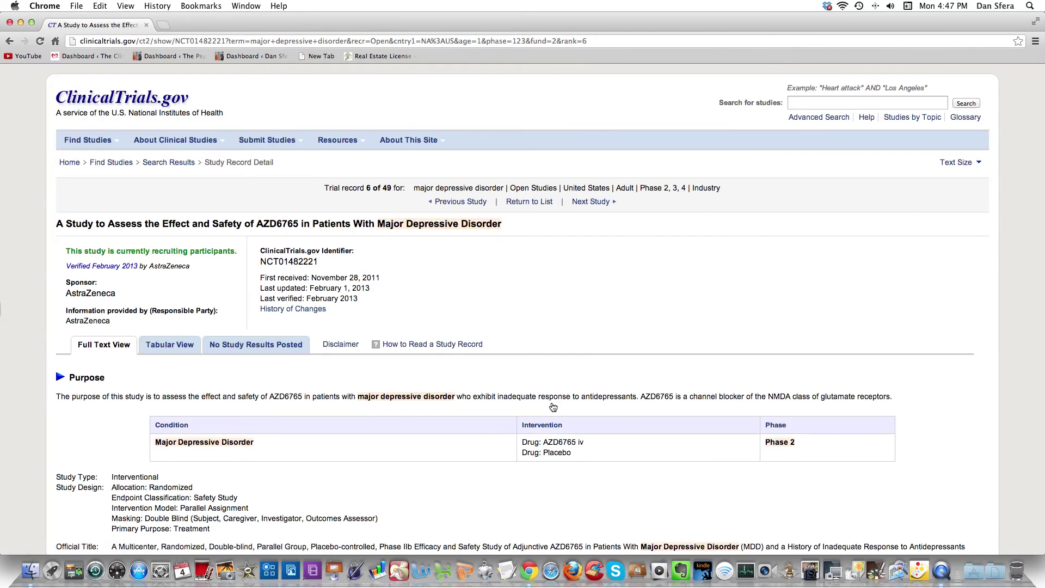
Scroll down the AZD6765 record to its Contacts and Locations and Sponsors sections
{"action": "scroll", "coordinate": [553, 407], "scroll_direction": "down", "scroll_amount": 10}
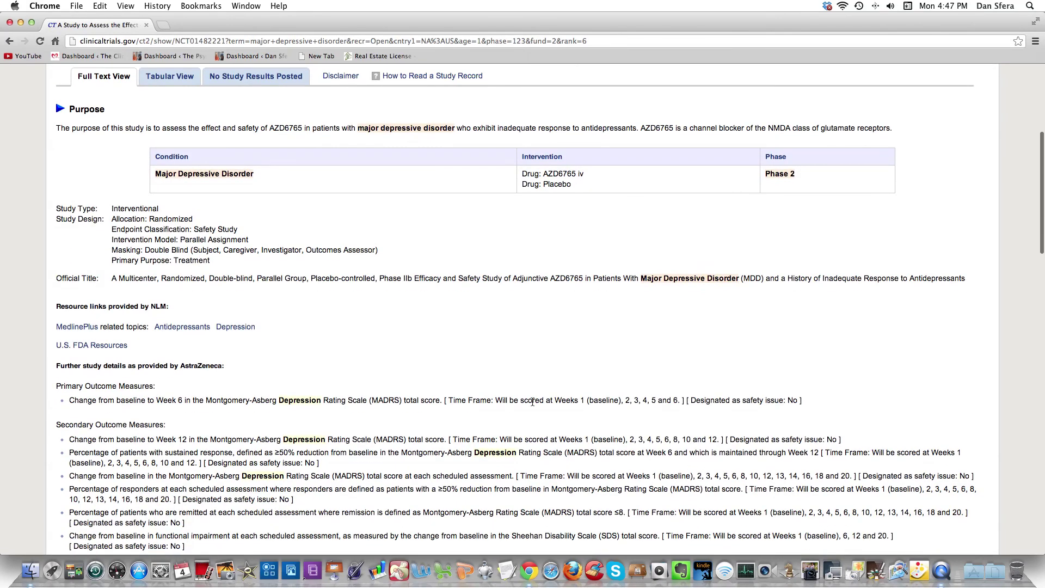
{"action": "scroll", "coordinate": [532, 401], "scroll_direction": "up", "scroll_amount": 10}
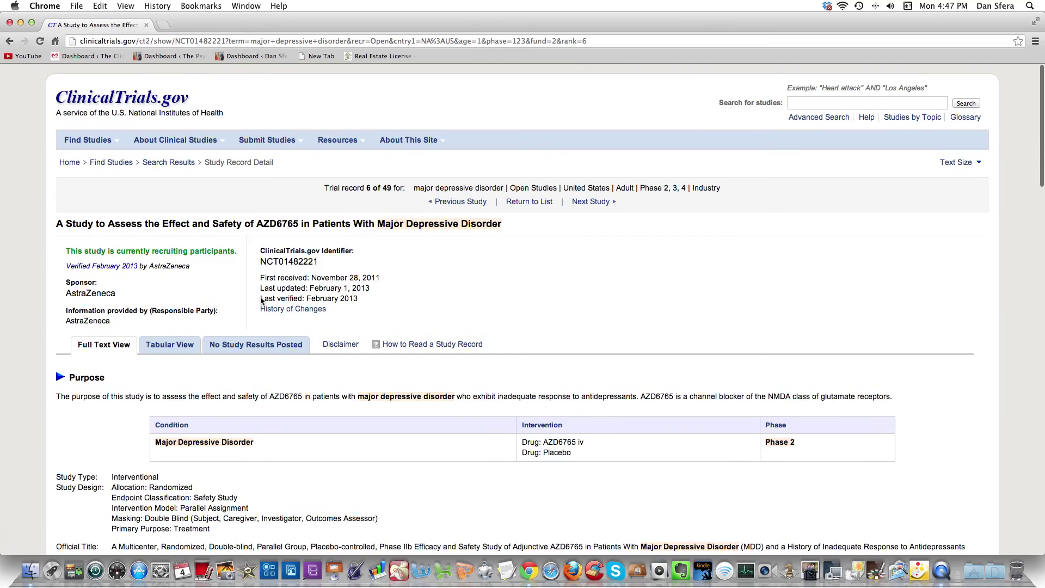
{"action": "scroll", "coordinate": [261, 301], "scroll_direction": "down", "scroll_amount": 15}
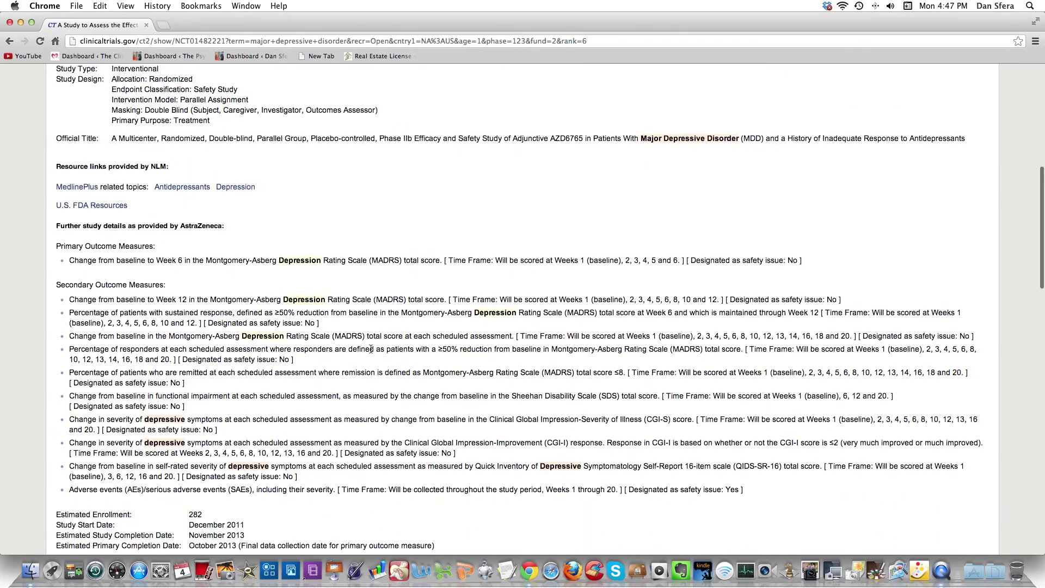
{"action": "scroll", "coordinate": [371, 349], "scroll_direction": "down", "scroll_amount": 13}
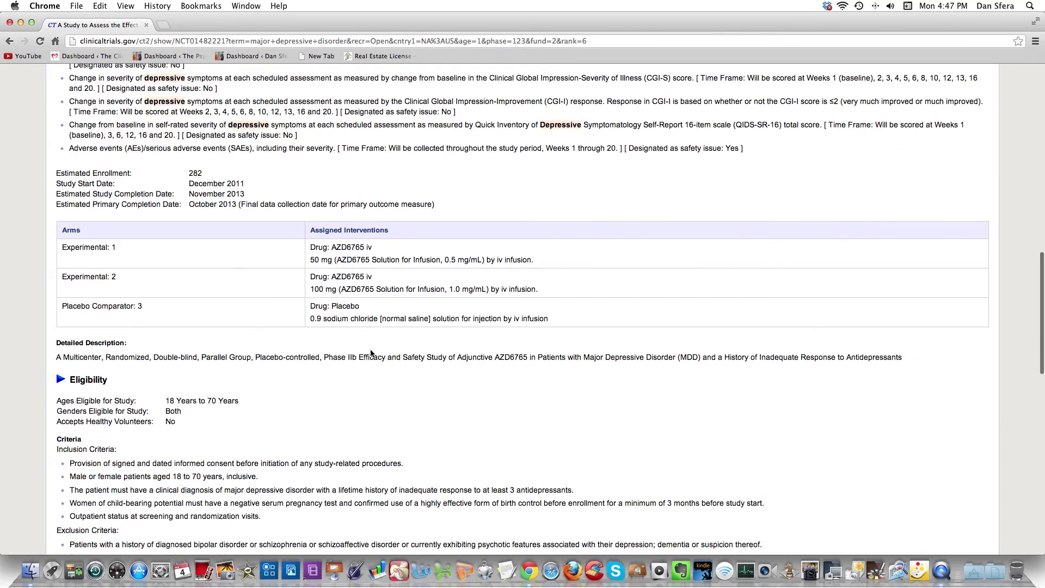
{"action": "scroll", "coordinate": [294, 283], "scroll_direction": "down", "scroll_amount": 1}
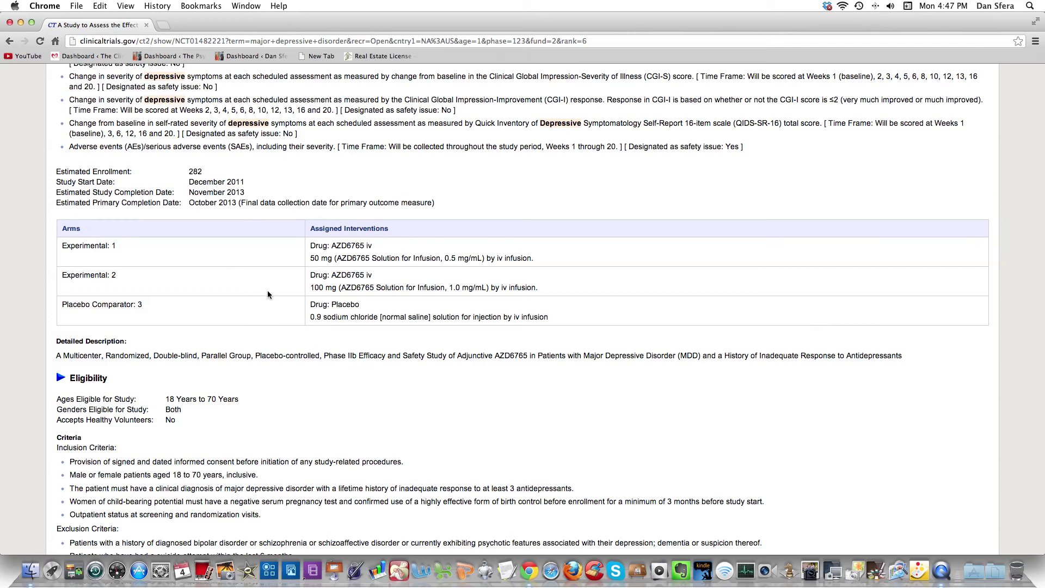
{"action": "scroll", "coordinate": [268, 292], "scroll_direction": "down", "scroll_amount": 6}
{"action": "scroll", "coordinate": [279, 286], "scroll_direction": "down", "scroll_amount": 2}
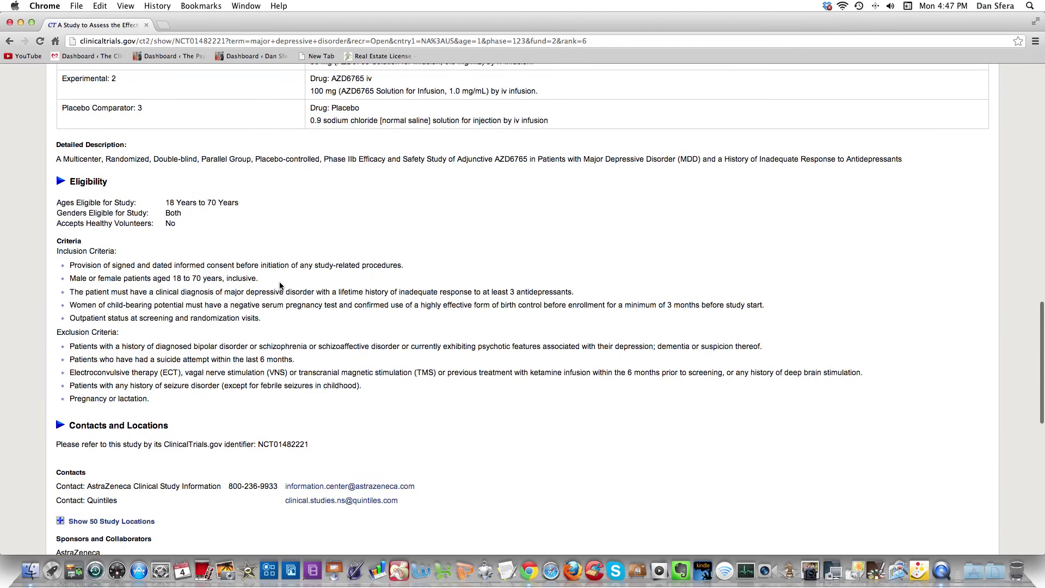
{"action": "scroll", "coordinate": [166, 499], "scroll_direction": "down", "scroll_amount": 2}
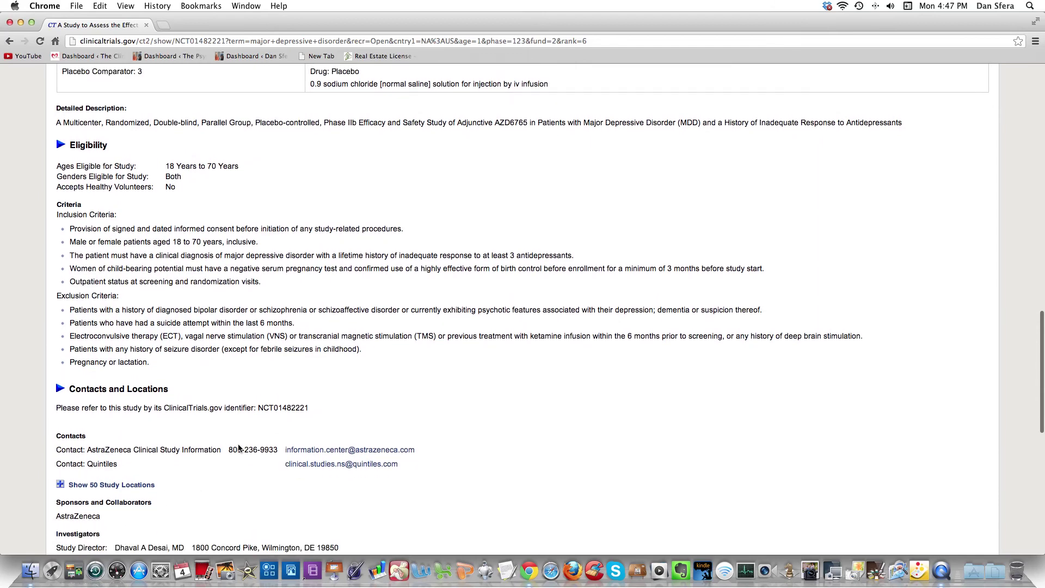
{"action": "scroll", "coordinate": [234, 473], "scroll_direction": "down", "scroll_amount": 3}
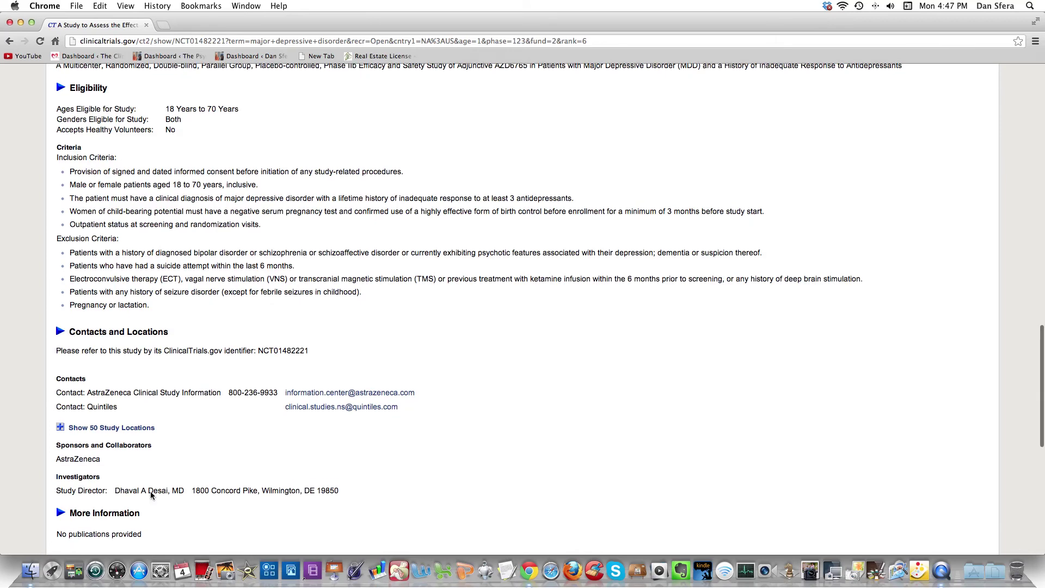
{"action": "scroll", "coordinate": [151, 492], "scroll_direction": "down", "scroll_amount": 2}
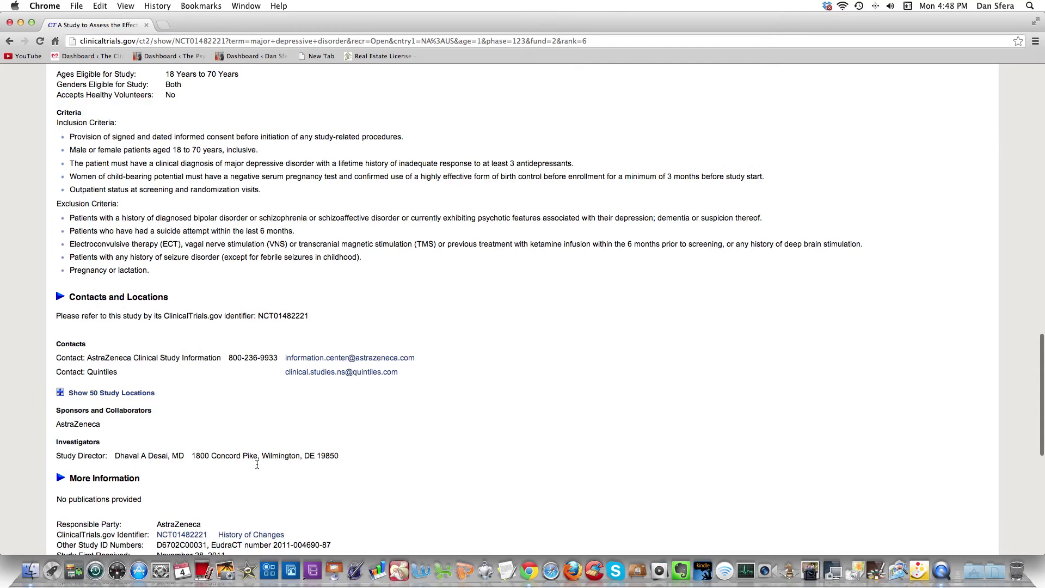
Highlight the study director's address, then return to the 49-study results list
{"action": "left_click", "coordinate": [268, 451]}
{"action": "left_click_drag", "start_coordinate": [269, 451], "coordinate": [330, 456]}
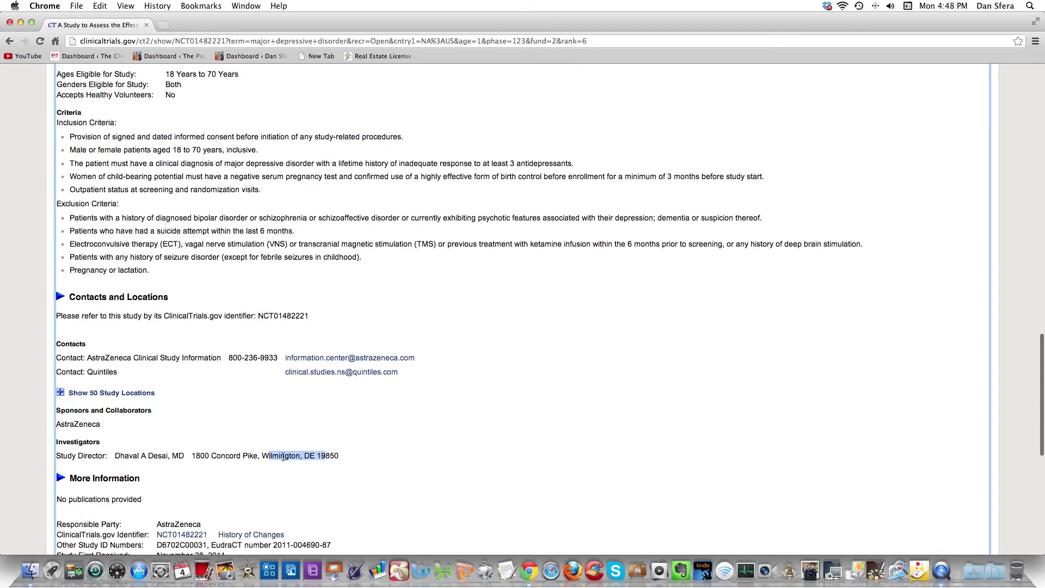
{"action": "left_click", "coordinate": [330, 456]}
{"action": "scroll", "coordinate": [223, 479], "scroll_direction": "down", "scroll_amount": 5}
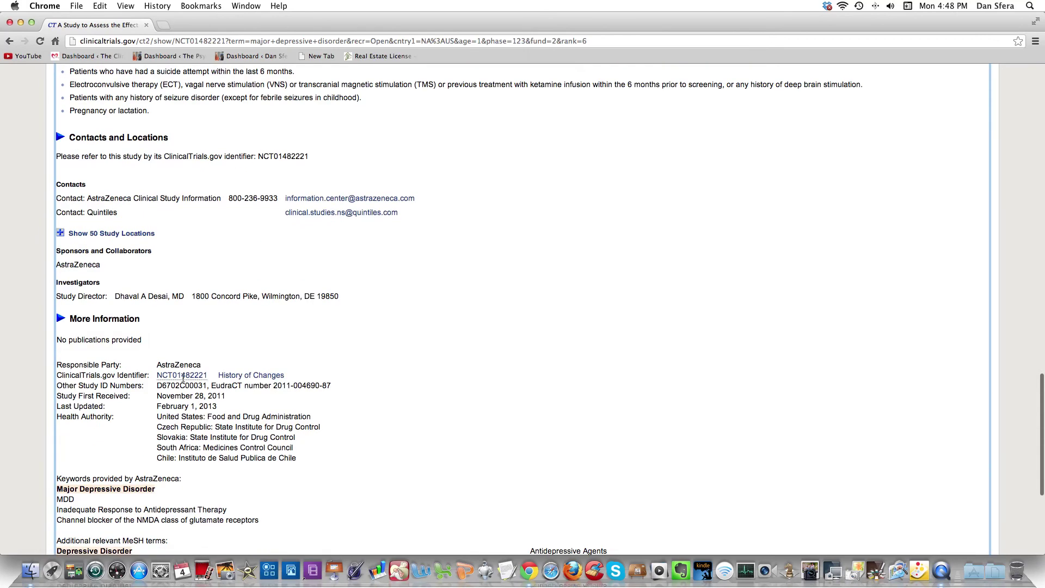
{"action": "left_click", "coordinate": [10, 42]}
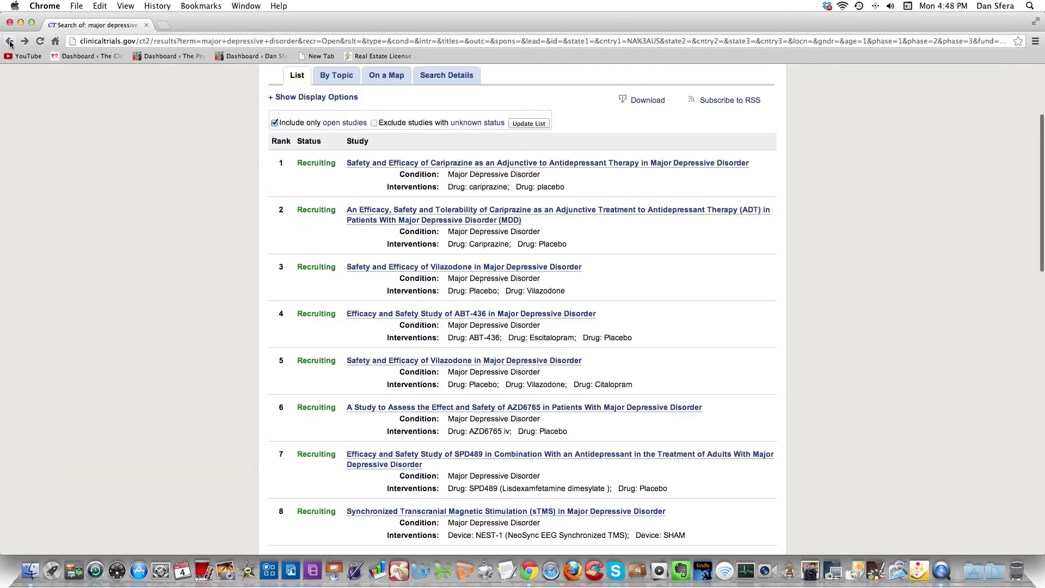
{"action": "scroll", "coordinate": [533, 329], "scroll_direction": "down", "scroll_amount": 10}
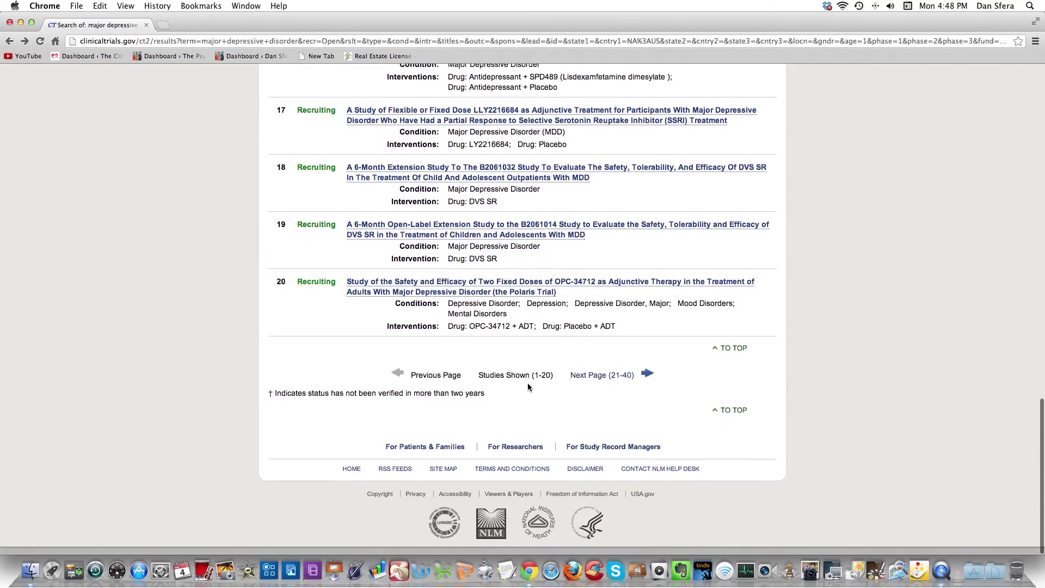
{"action": "scroll", "coordinate": [528, 386], "scroll_direction": "up", "scroll_amount": 15}
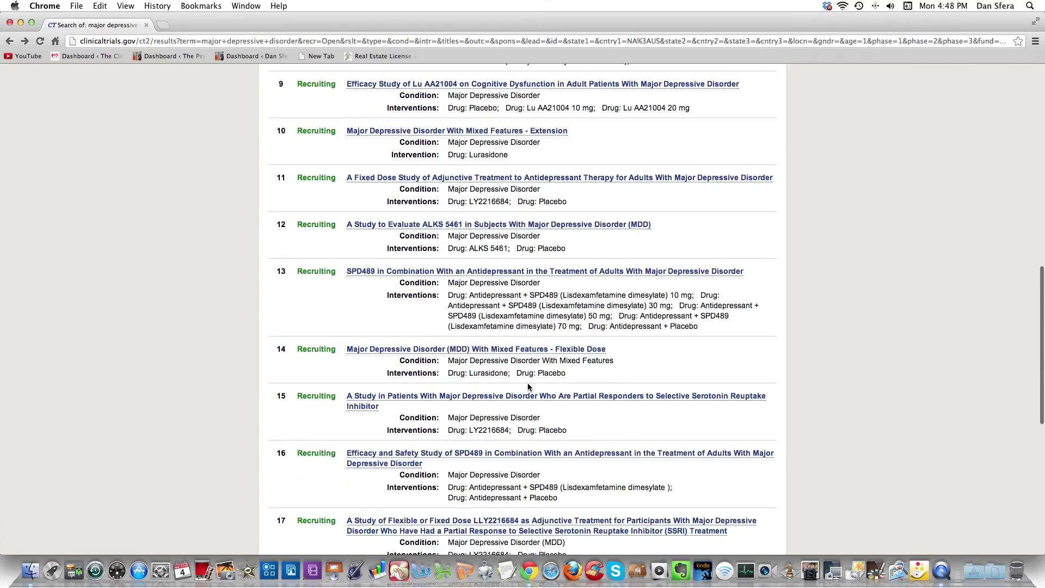
{"action": "scroll", "coordinate": [528, 386], "scroll_direction": "up", "scroll_amount": 2}
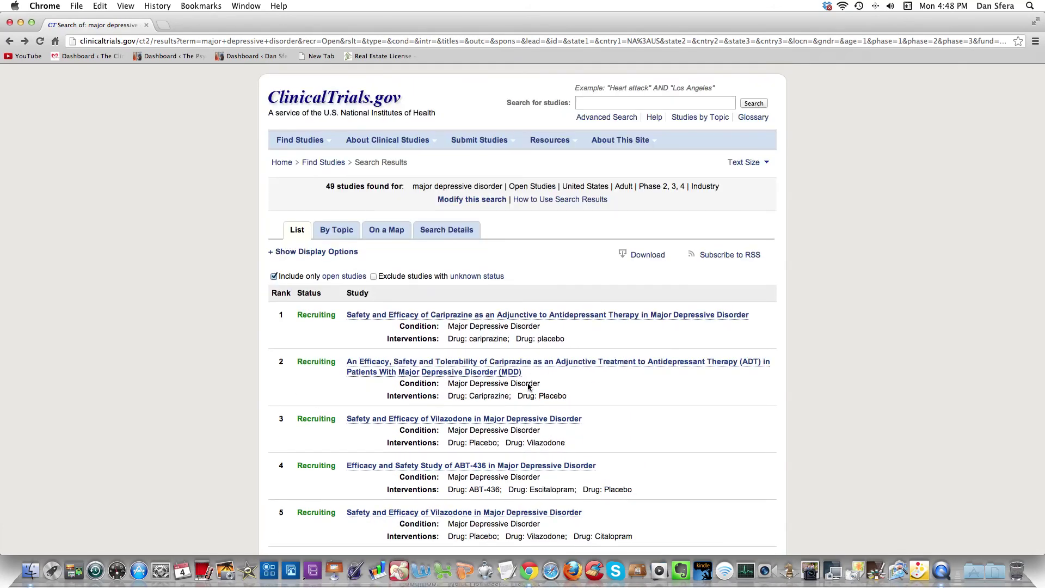
{"action": "scroll", "coordinate": [528, 387], "scroll_direction": "up", "scroll_amount": 2}
{"action": "left_click", "coordinate": [164, 26]}
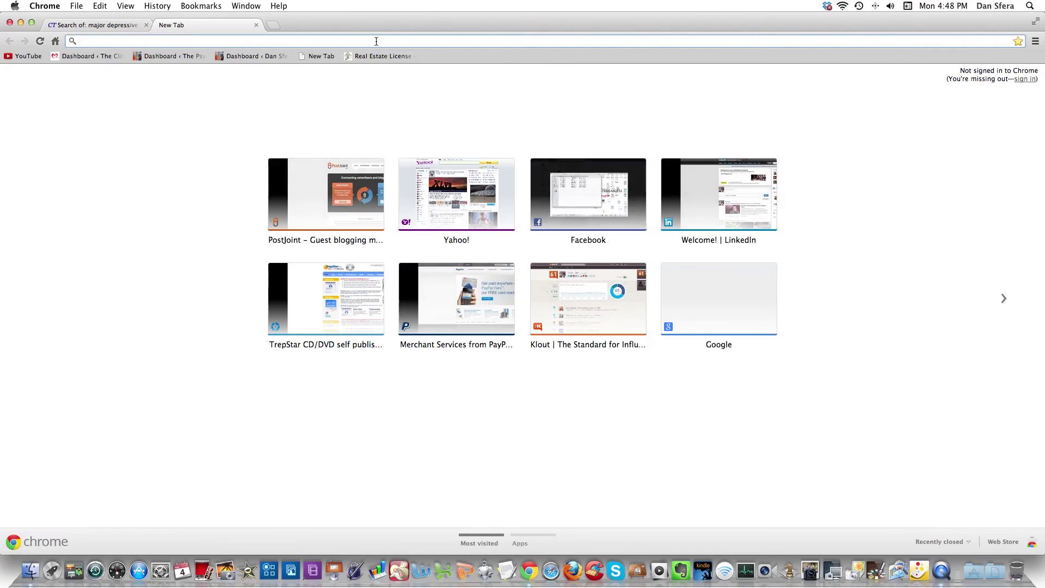
Load theclinicaltrialsguru.com in the new tab and follow the Search Clinical Trials link
{"action": "type", "text": "theclinicaltrialsguru.com/blog1/"}
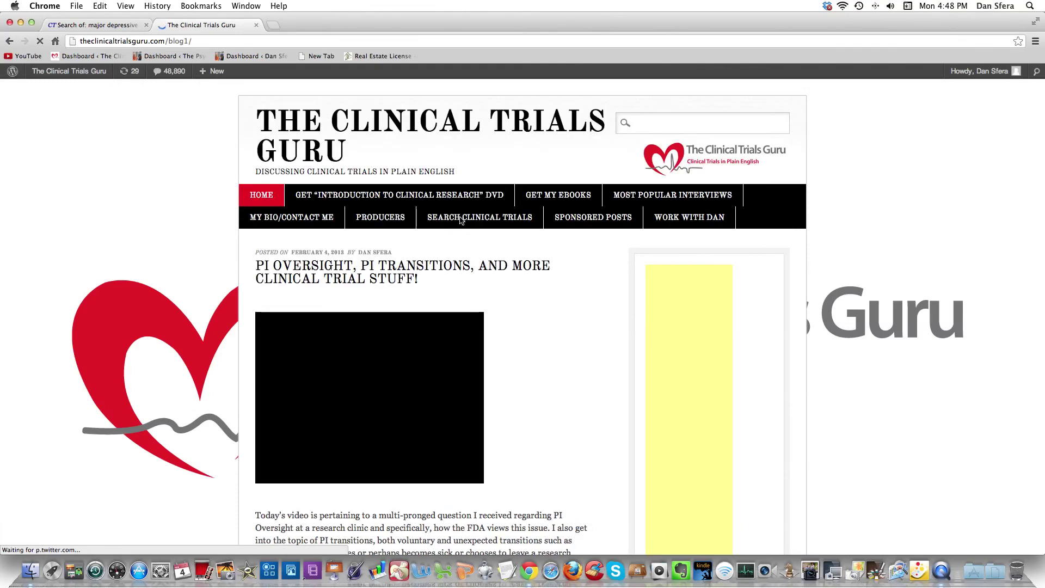
{"action": "left_click", "coordinate": [479, 218]}
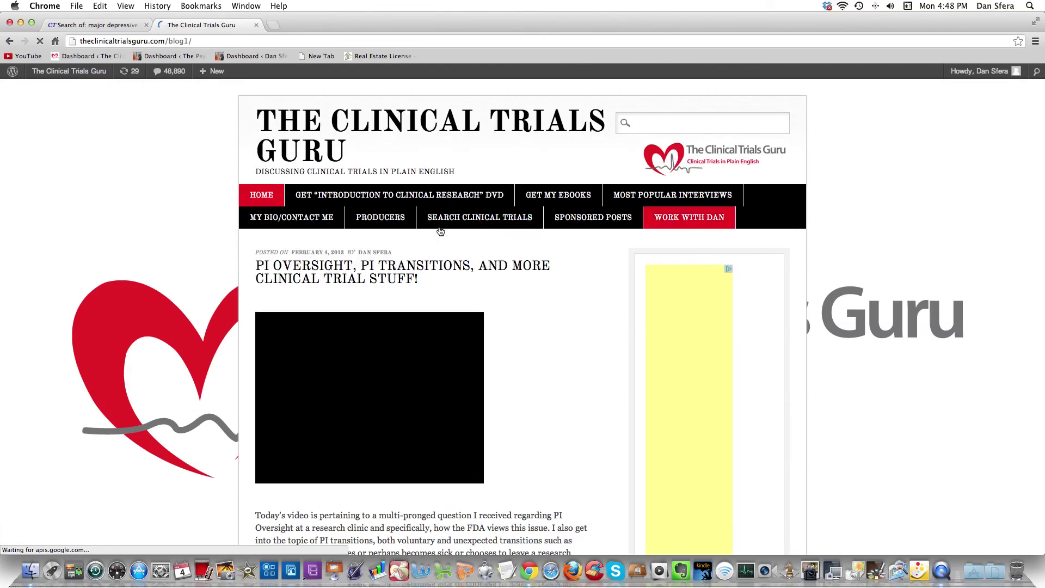
Open the blog's Producers page and scroll through its supporting organizations
{"action": "left_click", "coordinate": [369, 218]}
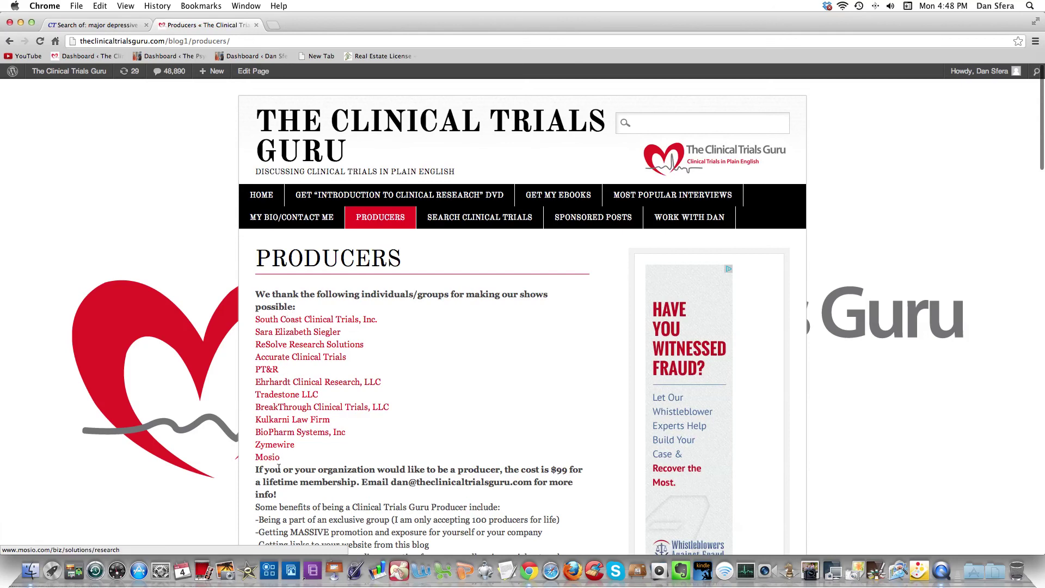
{"action": "scroll", "coordinate": [423, 349], "scroll_direction": "down", "scroll_amount": 1}
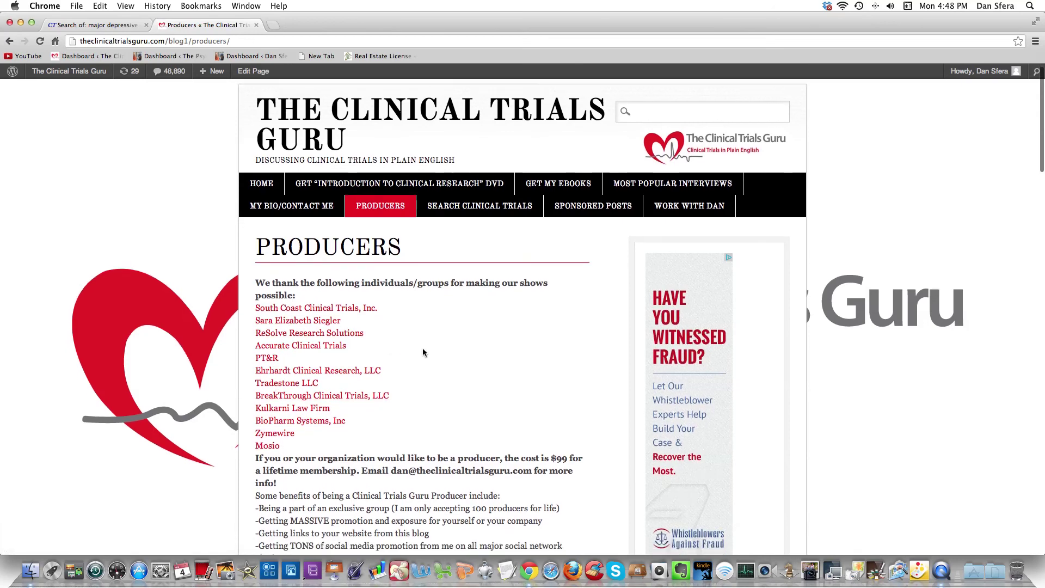
{"action": "scroll", "coordinate": [408, 345], "scroll_direction": "up", "scroll_amount": 1}
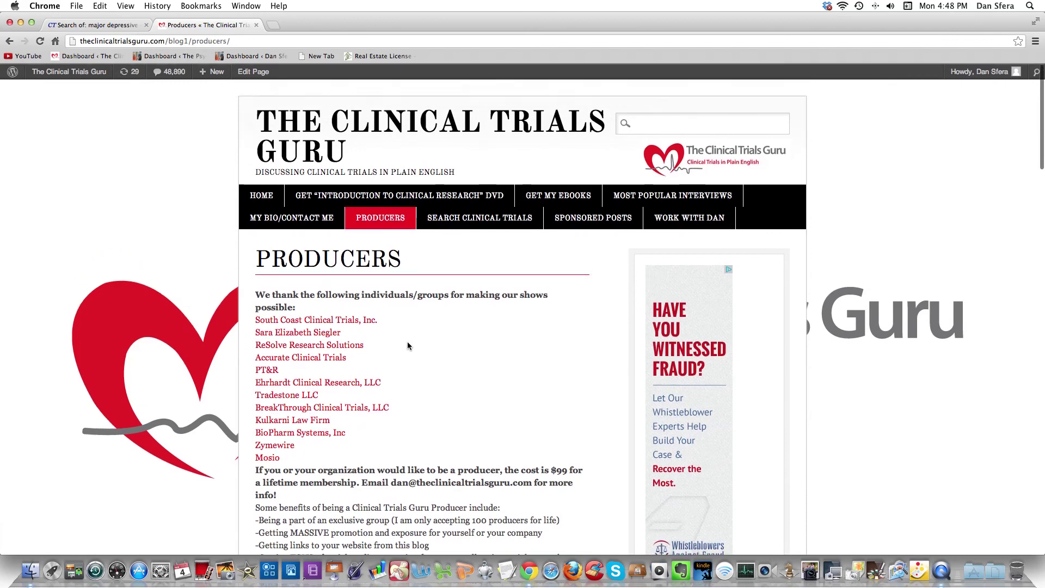
Open the Get "Introduction to Clinical Research" DVD page and look over its trailer
{"action": "left_click", "coordinate": [373, 199]}
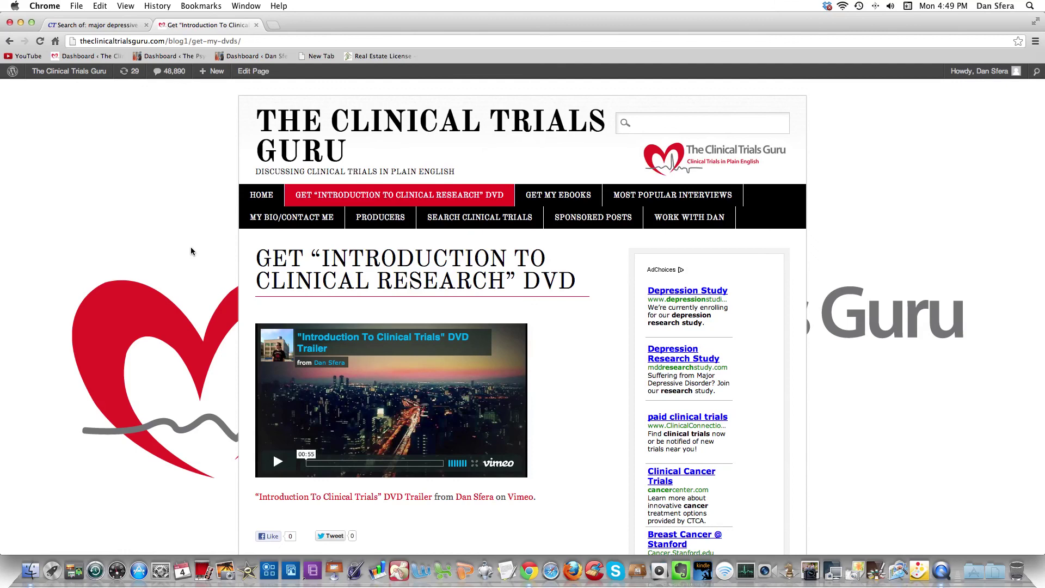
{"action": "scroll", "coordinate": [191, 249], "scroll_direction": "down", "scroll_amount": 3}
{"action": "scroll", "coordinate": [190, 249], "scroll_direction": "up", "scroll_amount": 4}
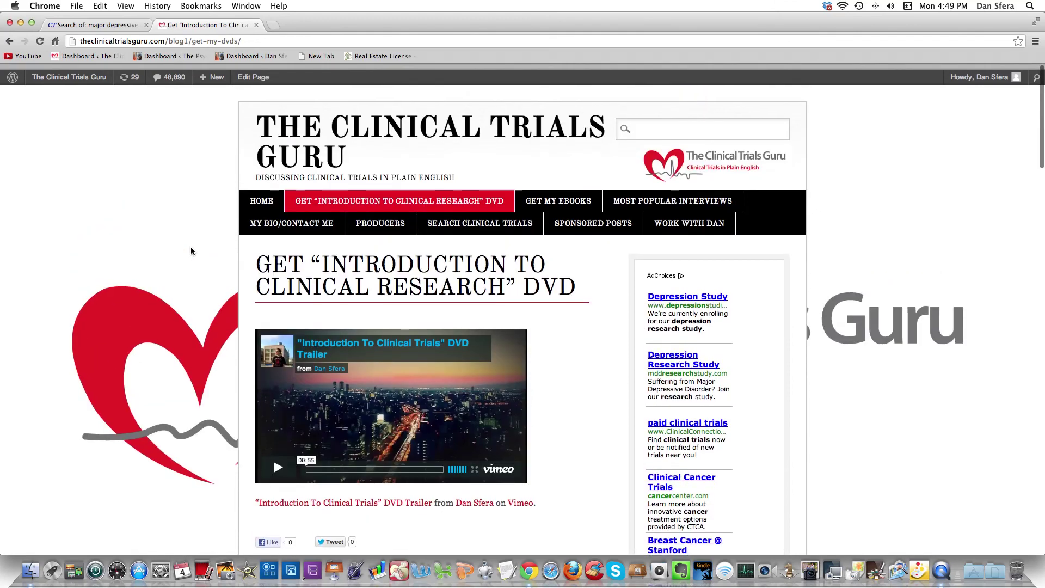